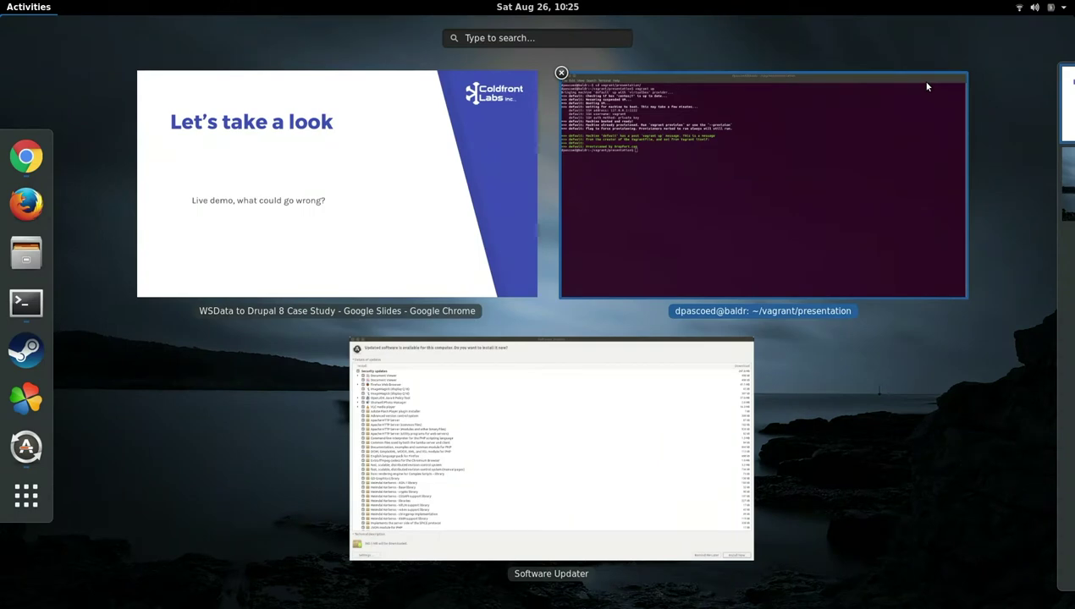
# Leave the slideshow and reload the d7.dflocal.net local site tab
pyautogui.click(279, 232)
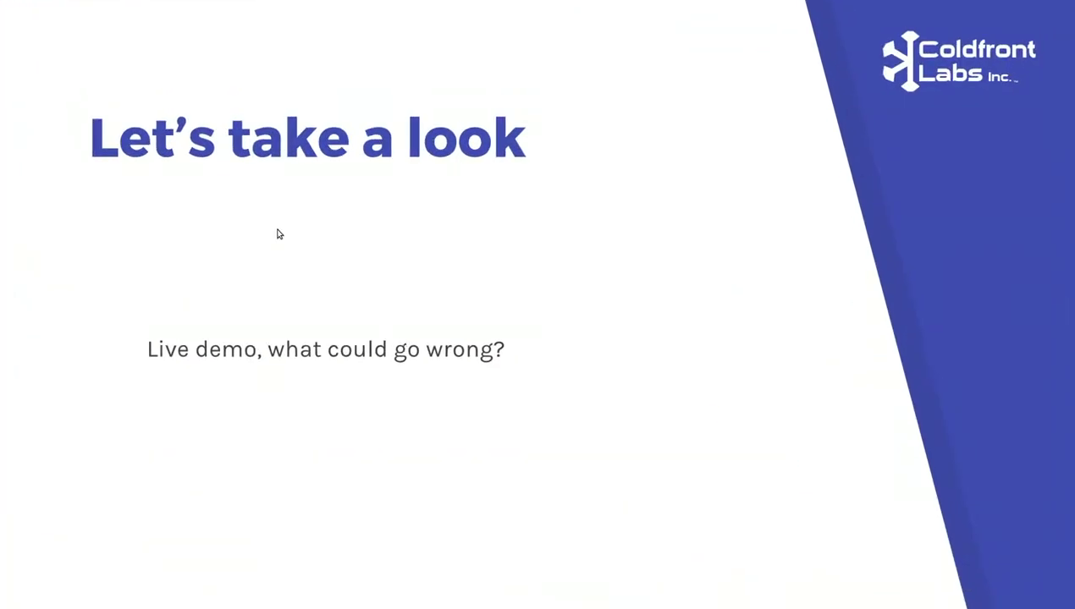
pyautogui.press('Escape')
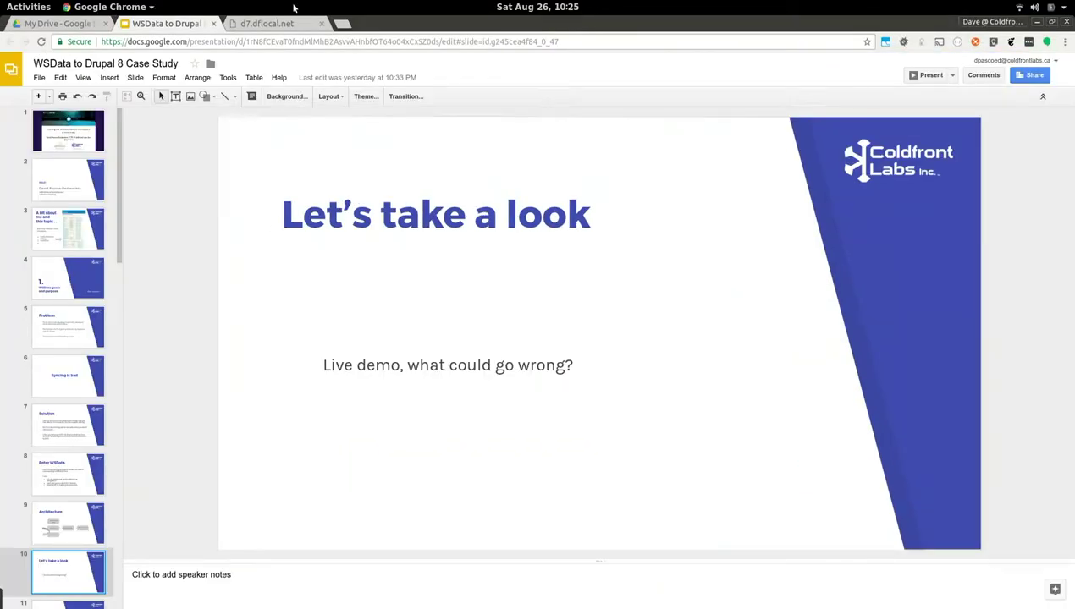
pyautogui.click(288, 23)
pyautogui.click(276, 43)
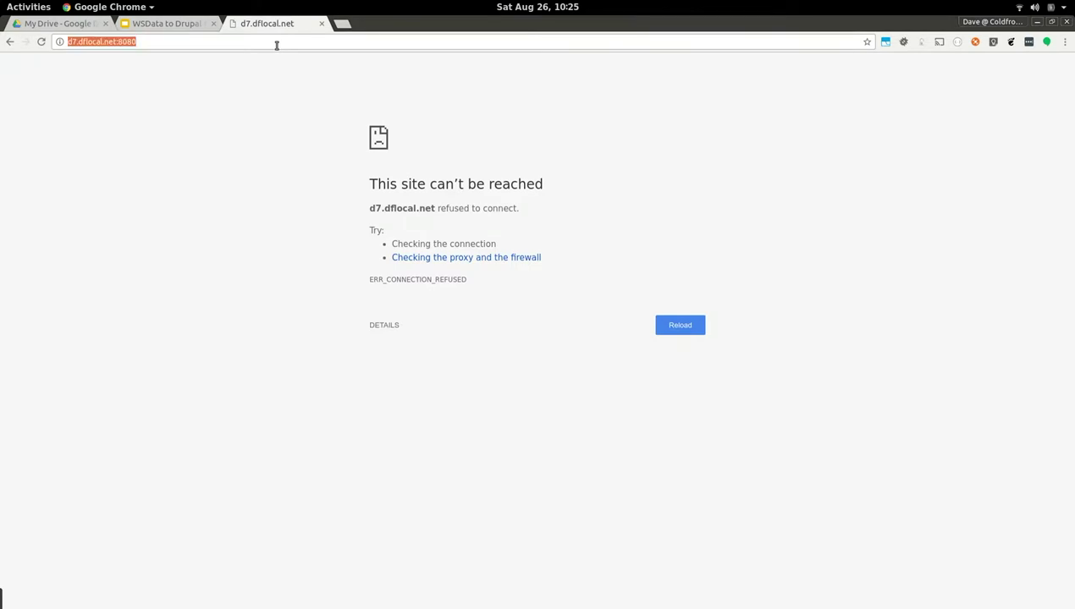
pyautogui.press('Return')
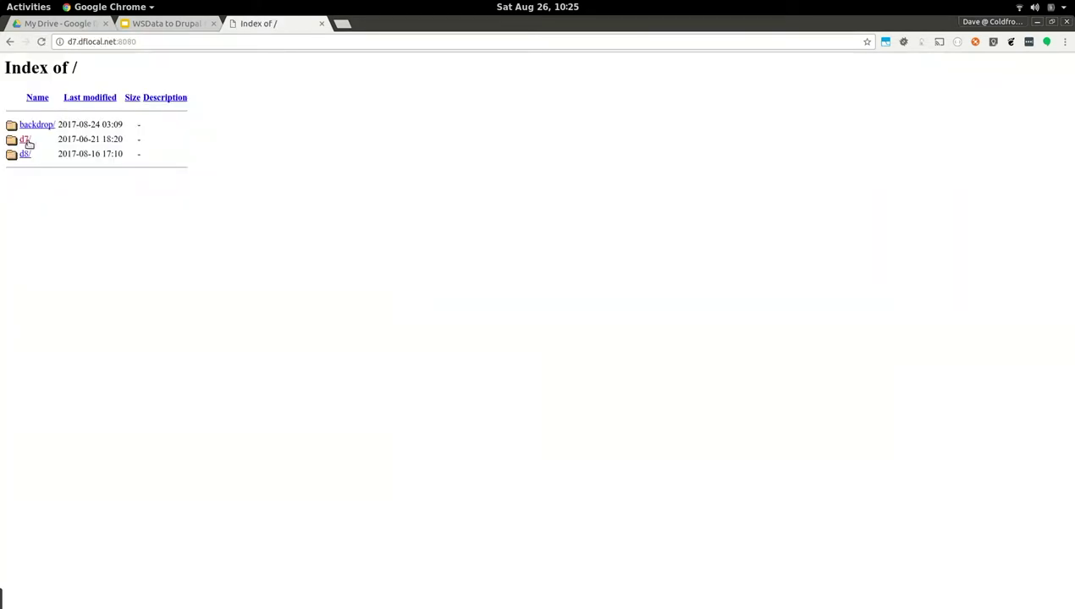
# Open the d7 site's Structure admin page and zoom it to 200%
pyautogui.click(26, 141)
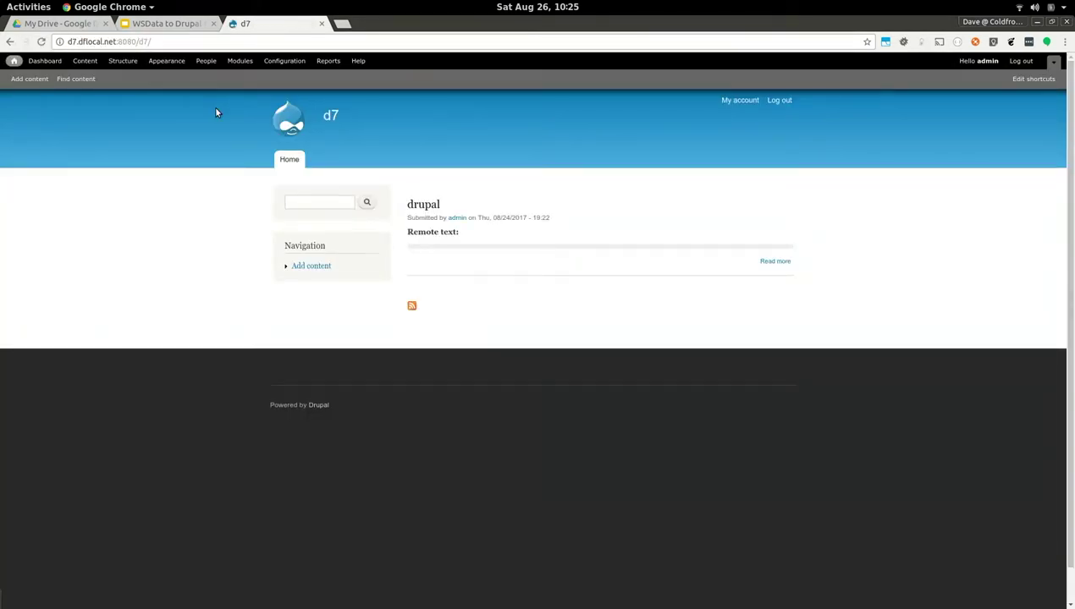
pyautogui.click(115, 63)
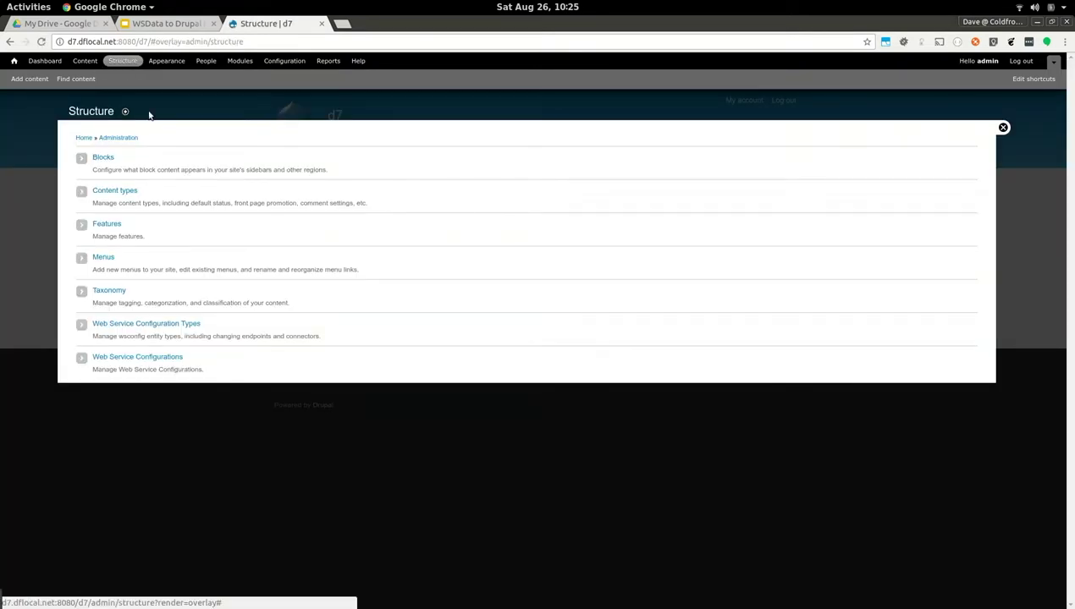
pyautogui.hotkey('ctrl', '+')
pyautogui.hotkey('ctrl', '+')
pyautogui.hotkey('ctrl', '+')
pyautogui.hotkey('ctrl', '+')
pyautogui.hotkey('ctrl', '+')
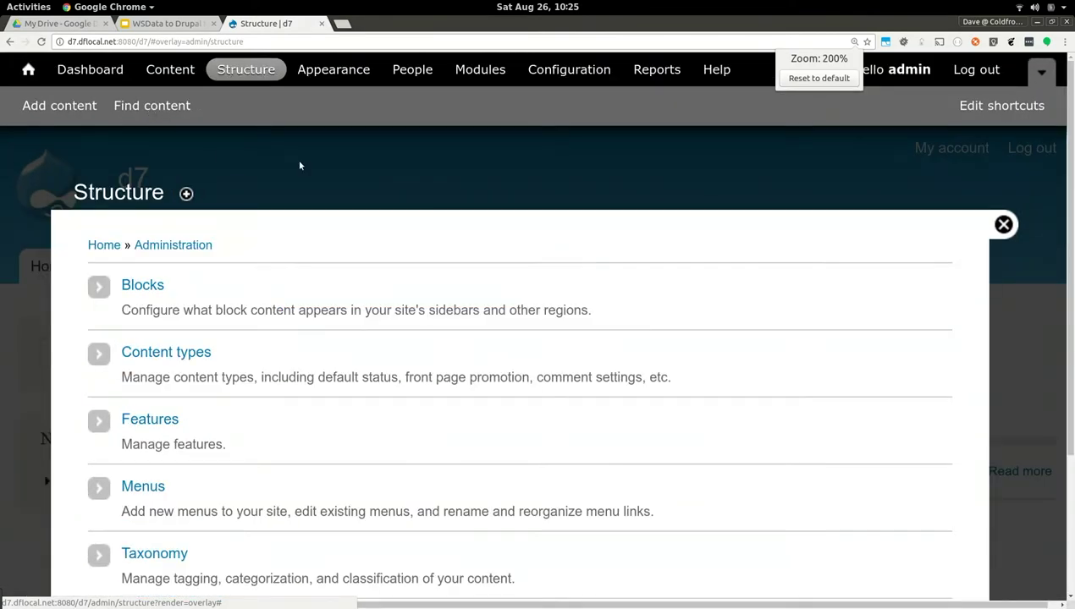
pyautogui.scroll(-3, 379, 272)
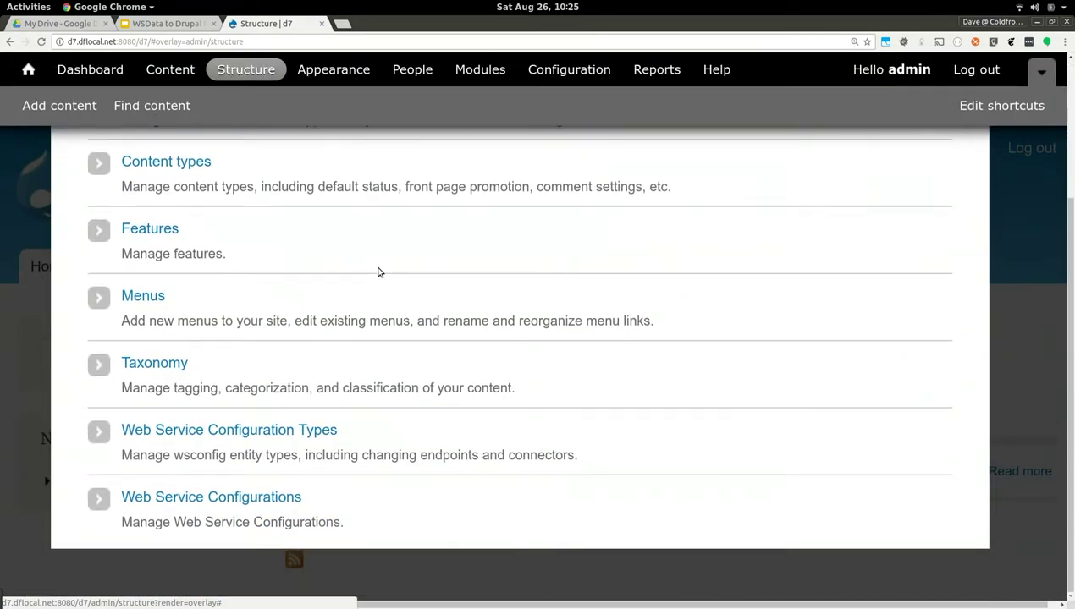
pyautogui.click(261, 431)
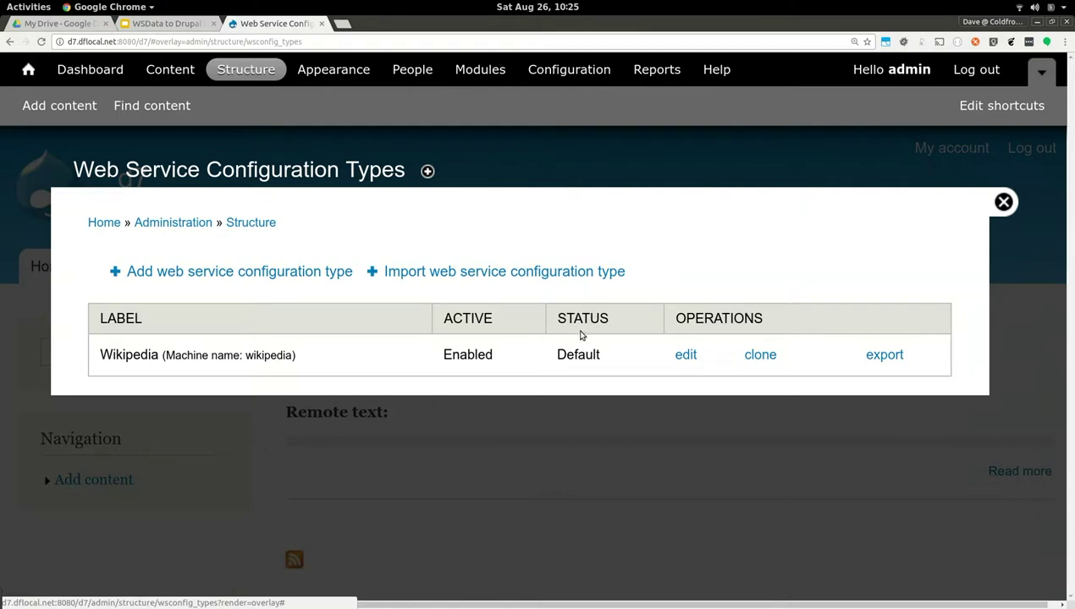
pyautogui.click(686, 354)
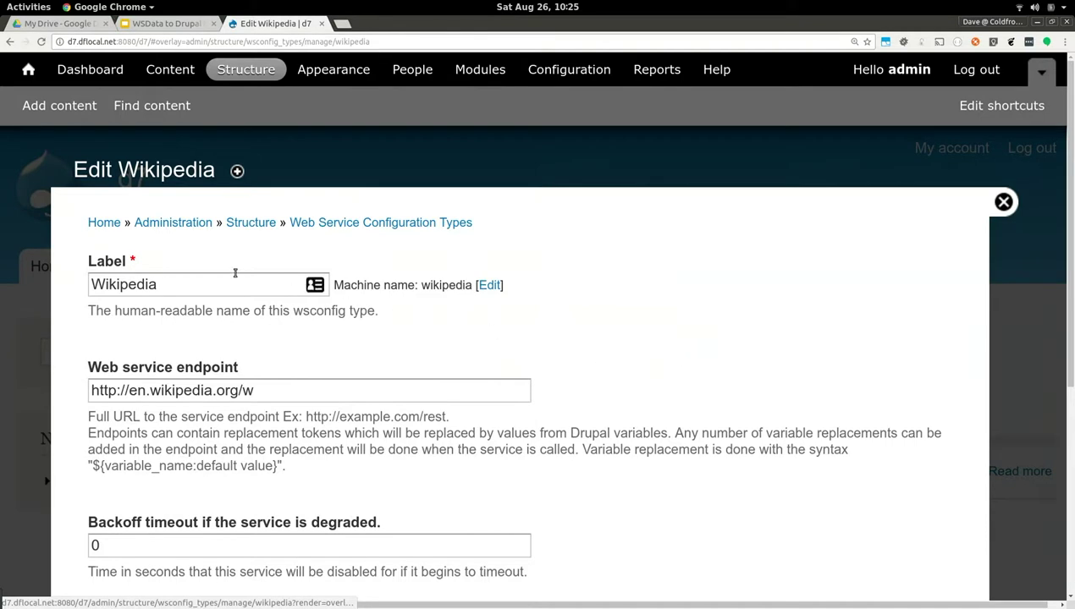
pyautogui.scroll(-3, 203, 292)
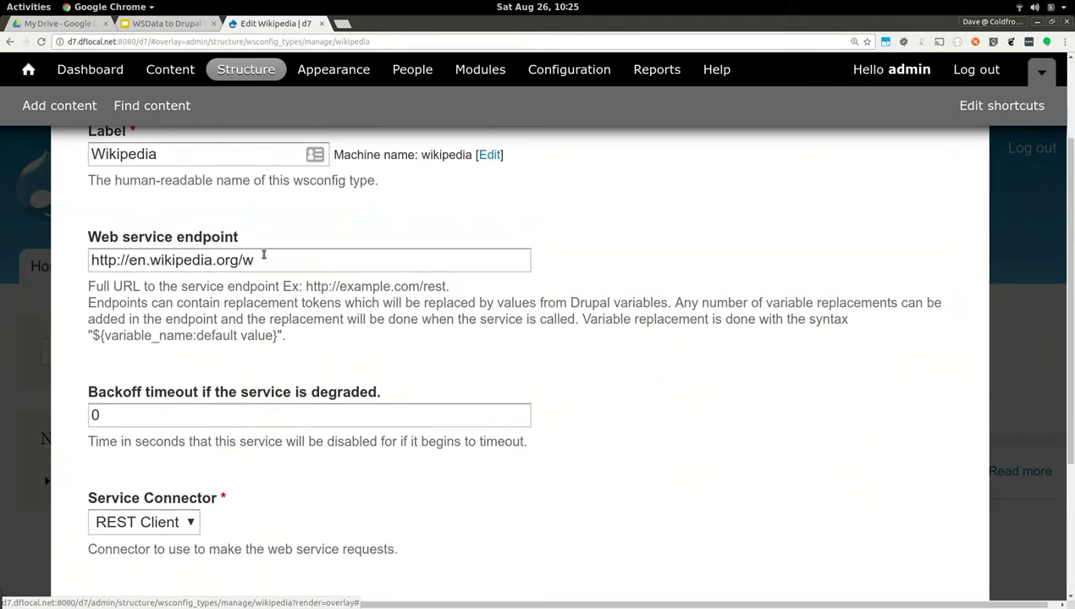
pyautogui.click(262, 261)
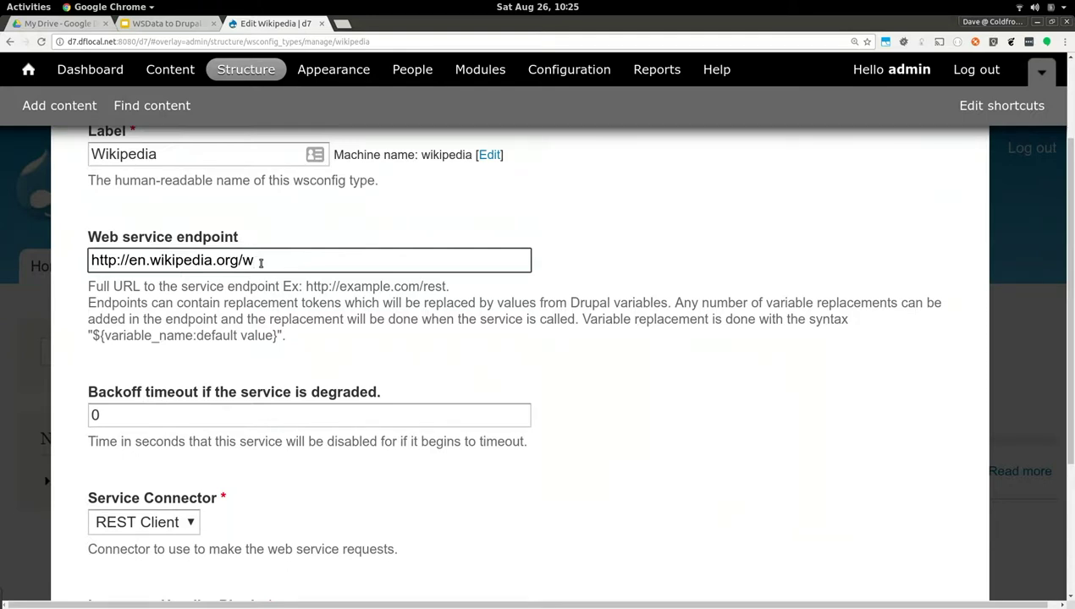
pyautogui.scroll(-2, 261, 262)
pyautogui.click(169, 425)
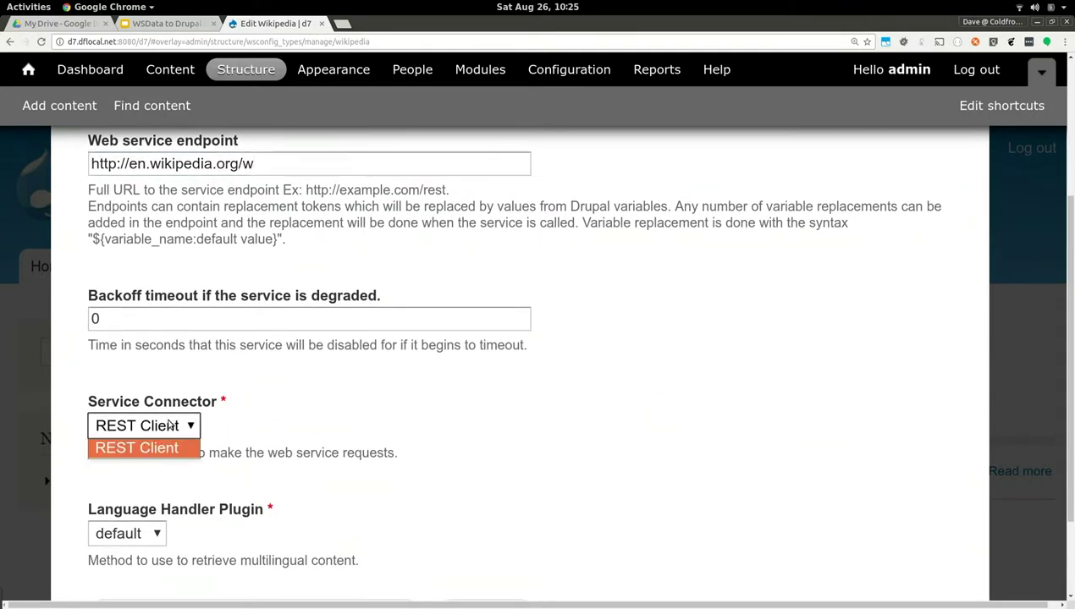
pyautogui.click(166, 428)
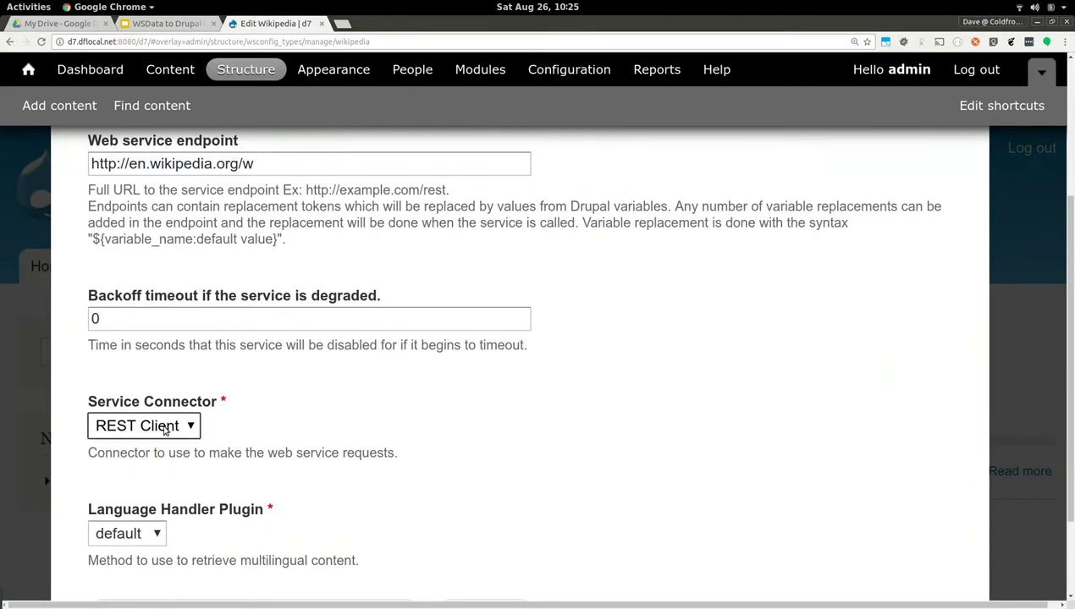
pyautogui.scroll(-3, 165, 430)
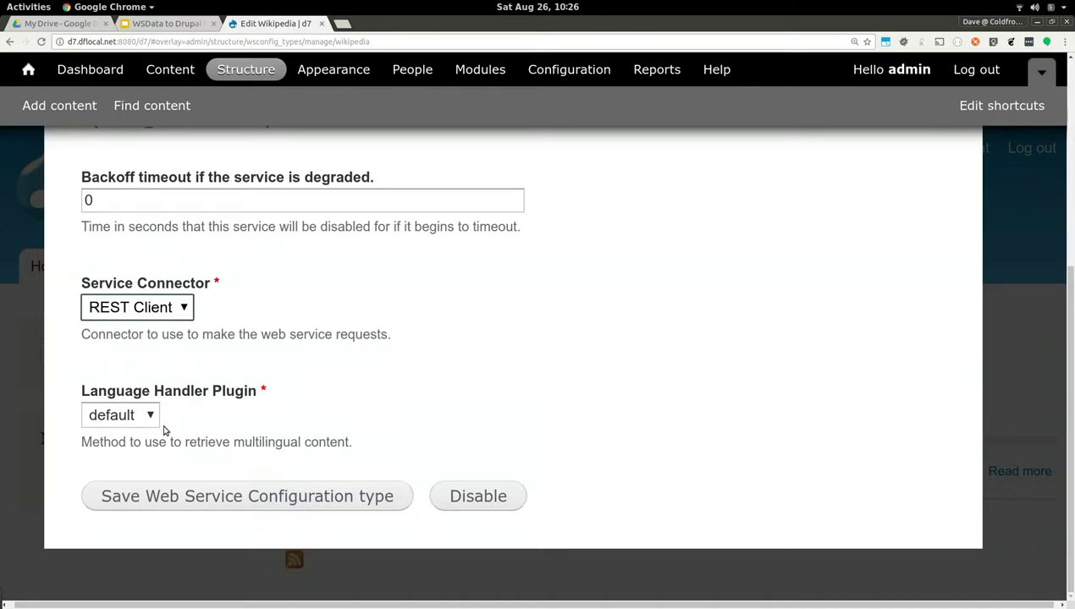
pyautogui.scroll(5, 165, 430)
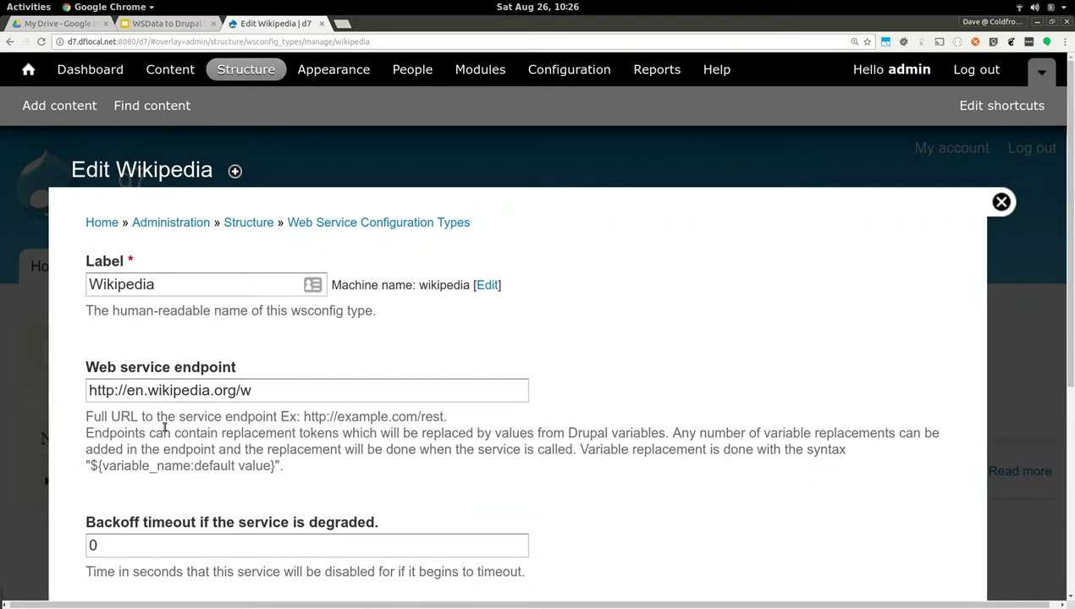
# Return to Structure and open the Web Service Configurations list
pyautogui.click(248, 222)
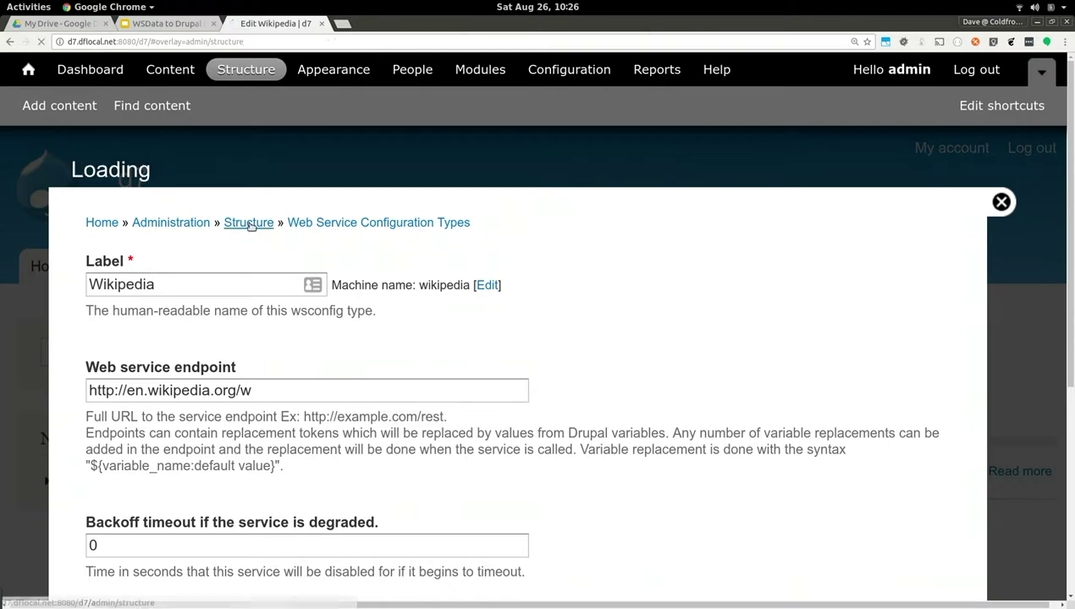
pyautogui.scroll(-4, 248, 238)
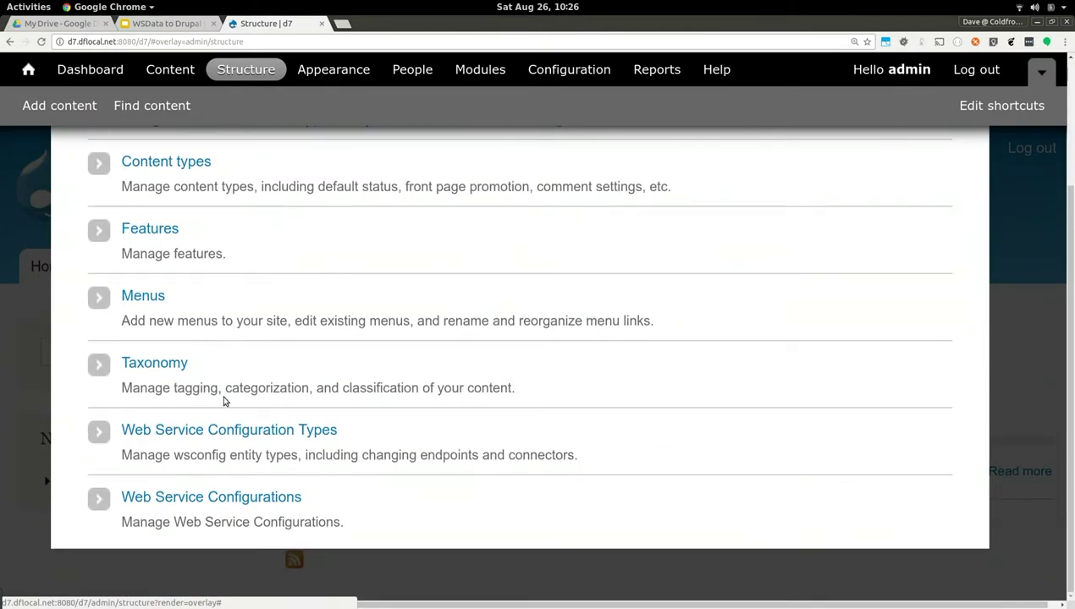
pyautogui.click(204, 499)
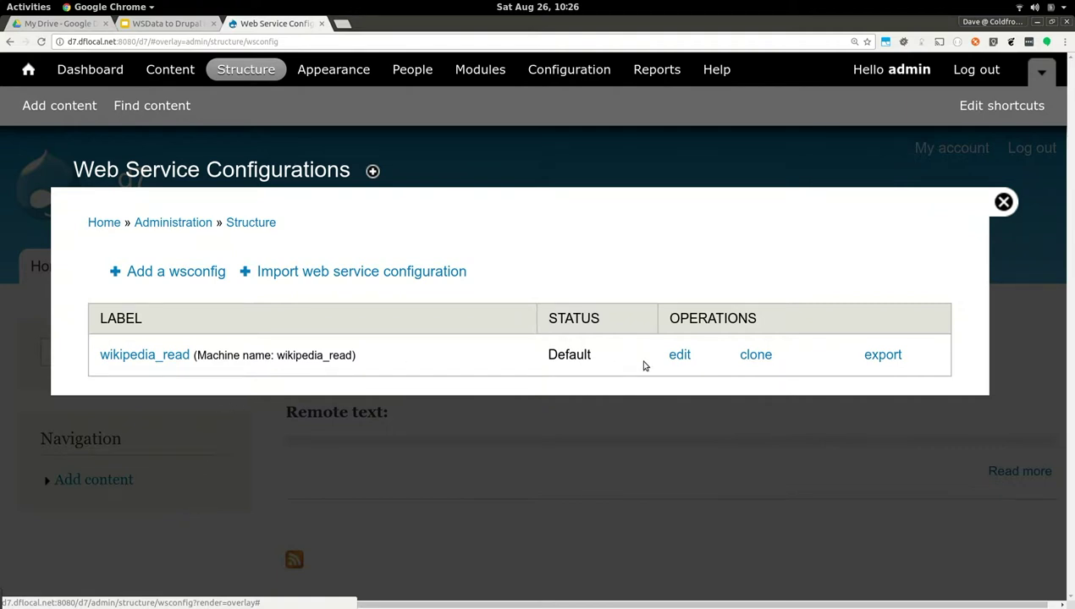
# Review wikipedia_read's Read and Delete Data Method fields, then cancel without changes
pyautogui.click(678, 356)
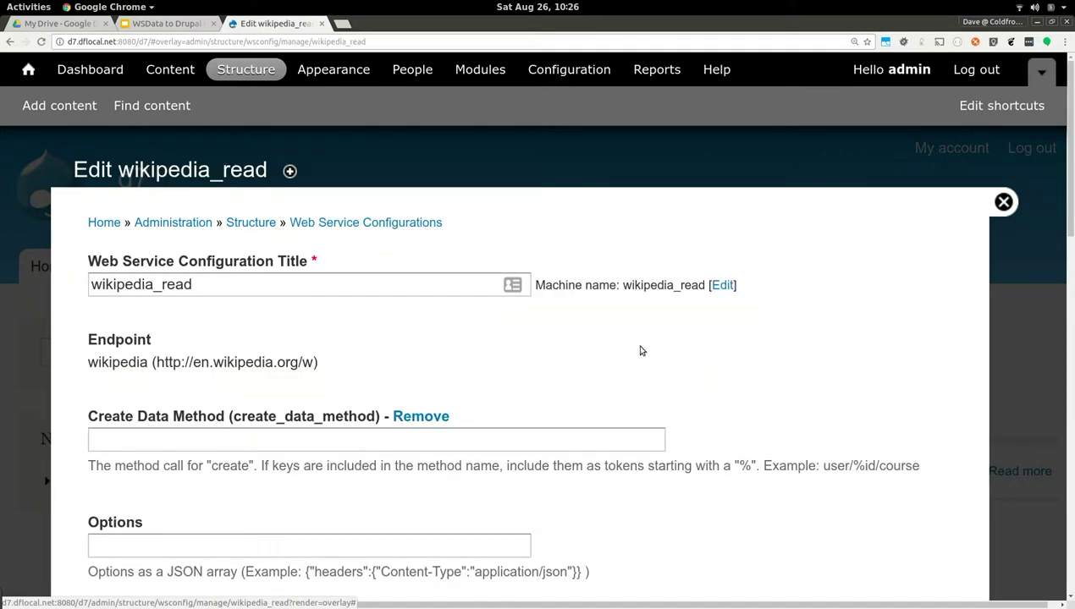
pyautogui.scroll(-3, 563, 345)
pyautogui.scroll(-5, 563, 345)
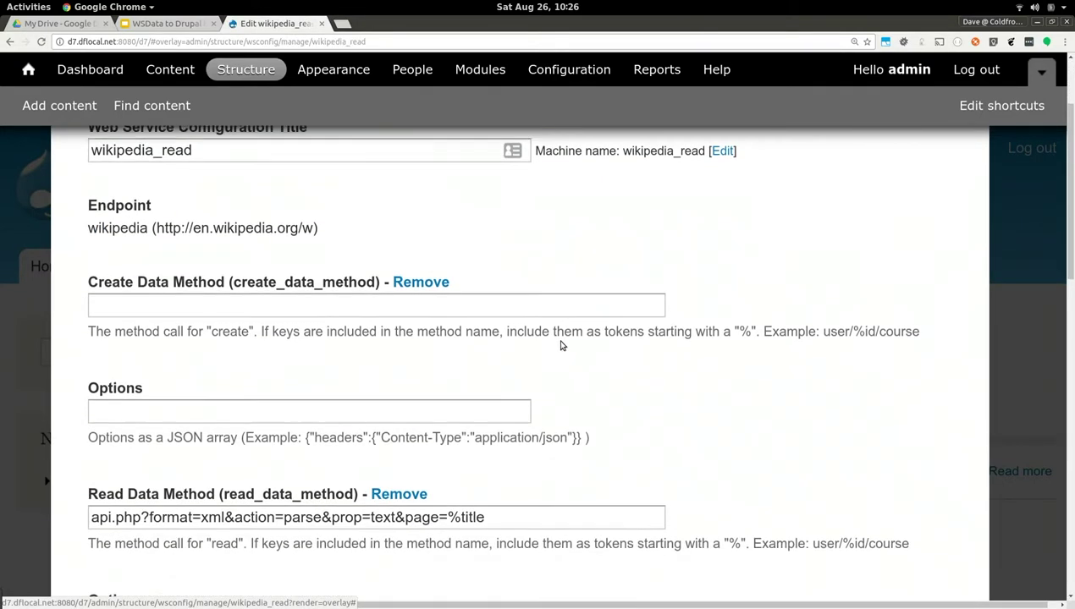
pyautogui.click(524, 381)
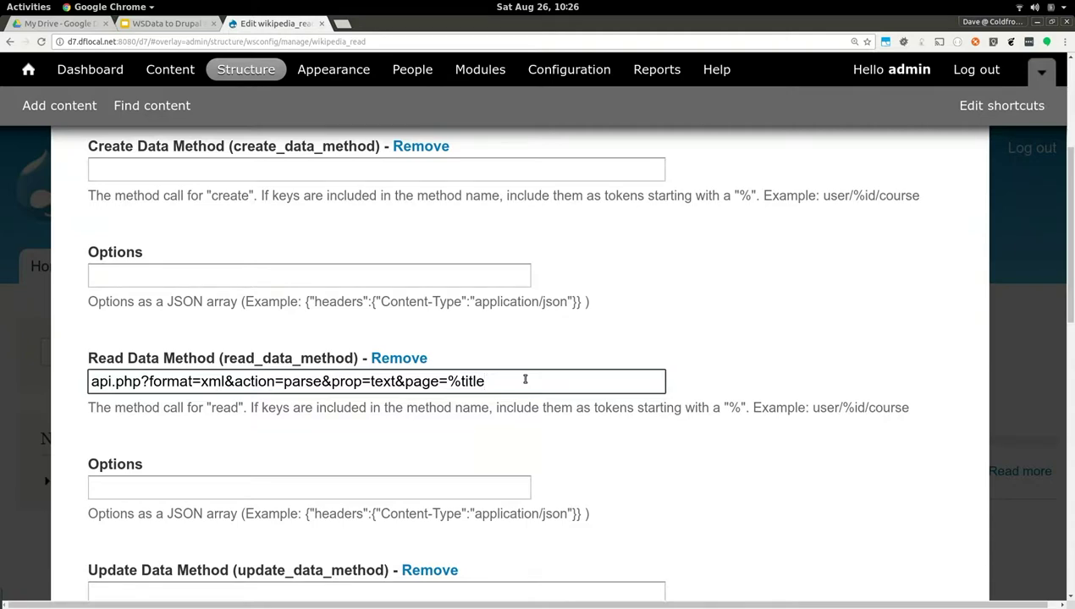
pyautogui.scroll(-5, 525, 379)
pyautogui.click(525, 380)
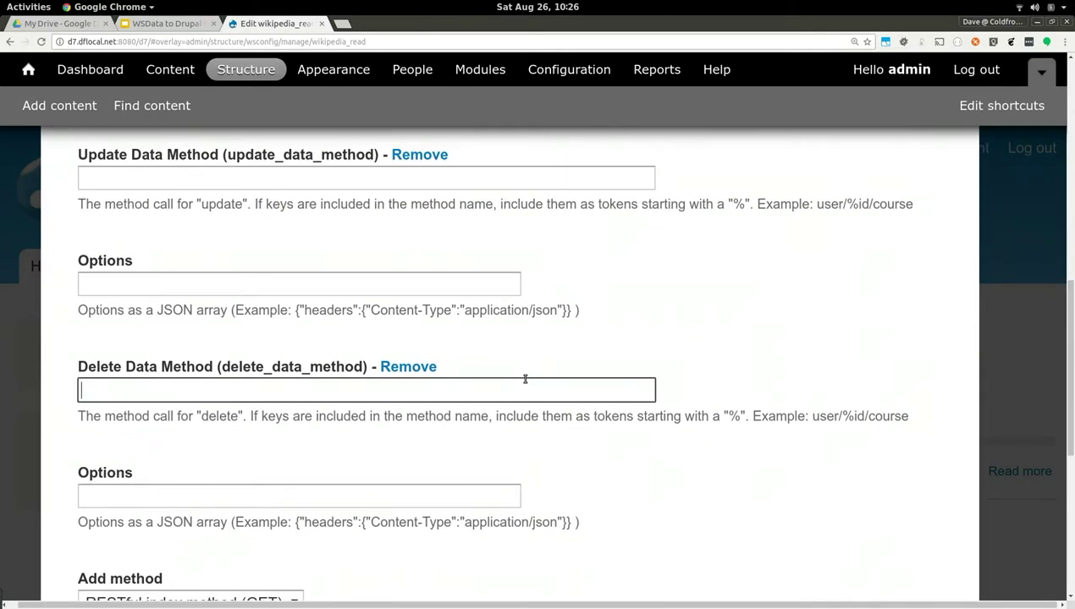
pyautogui.scroll(-5, 525, 379)
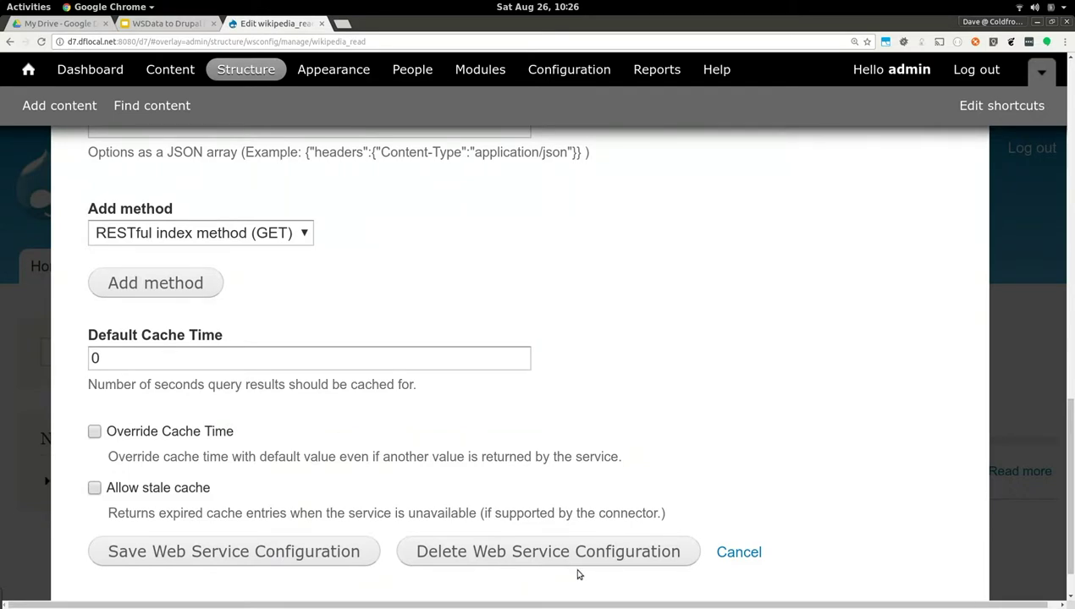
pyautogui.click(725, 554)
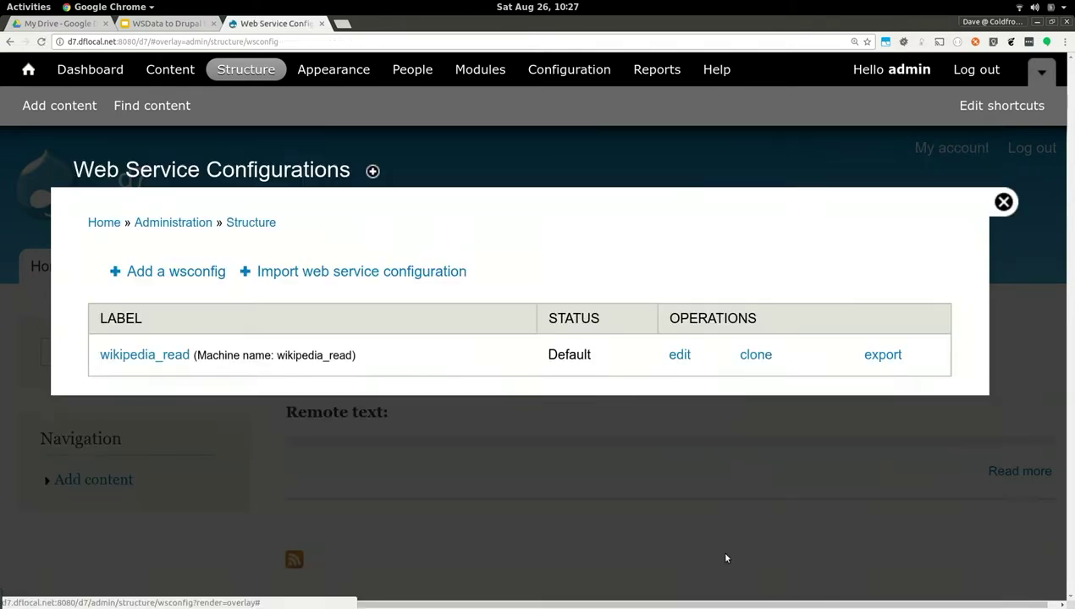
# Test-read wikipedia_read with %title 'drupal' to get the Drupal article's parsed XML
pyautogui.click(123, 355)
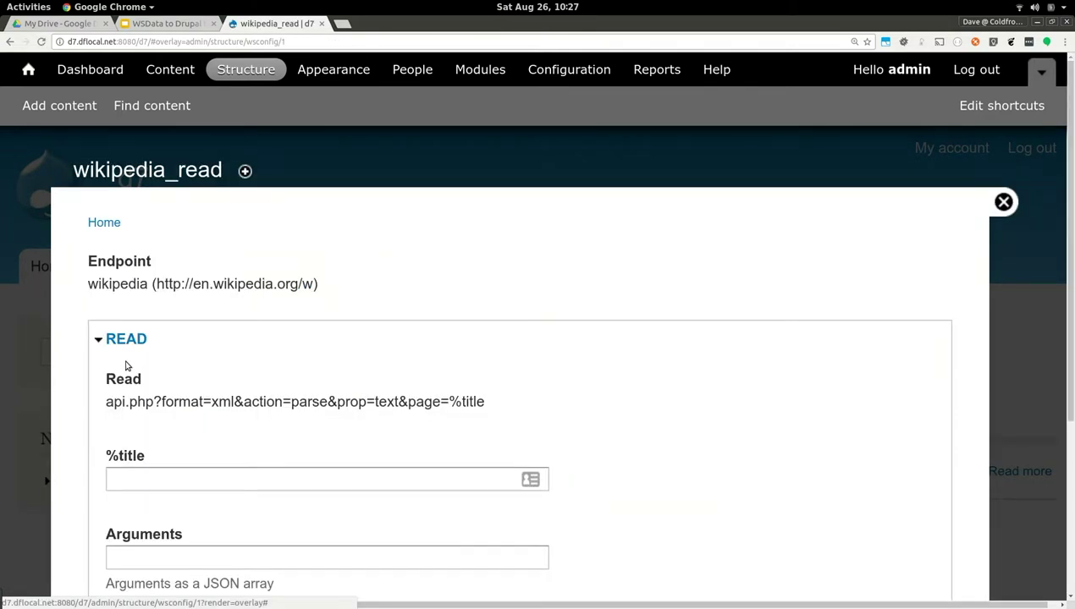
pyautogui.scroll(-1, 127, 365)
pyautogui.click(136, 424)
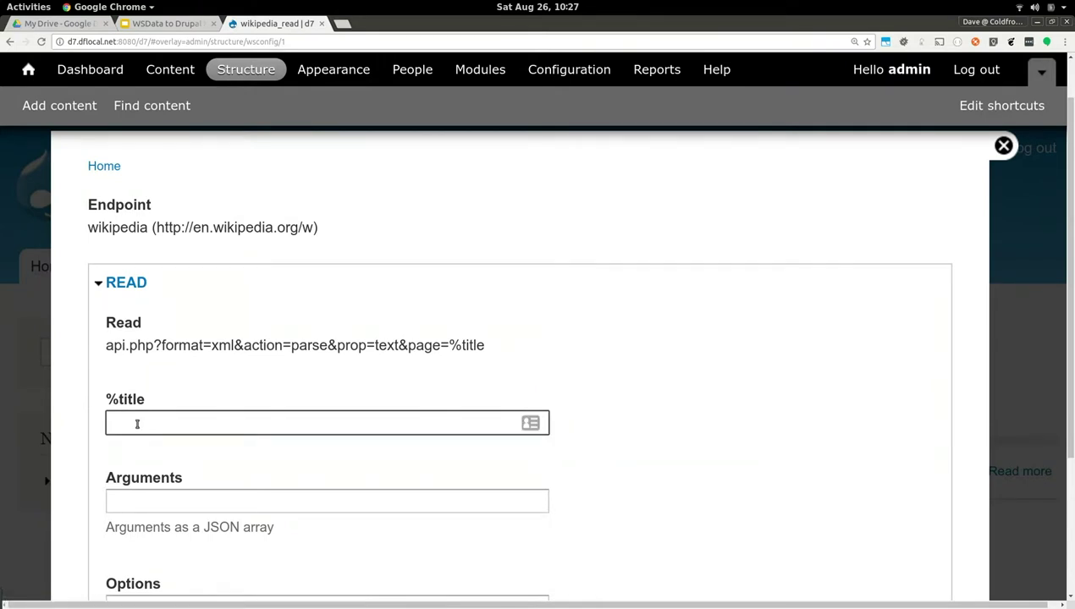
pyautogui.write('drupal')
pyautogui.scroll(-1, 496, 373)
pyautogui.scroll(-3, 495, 373)
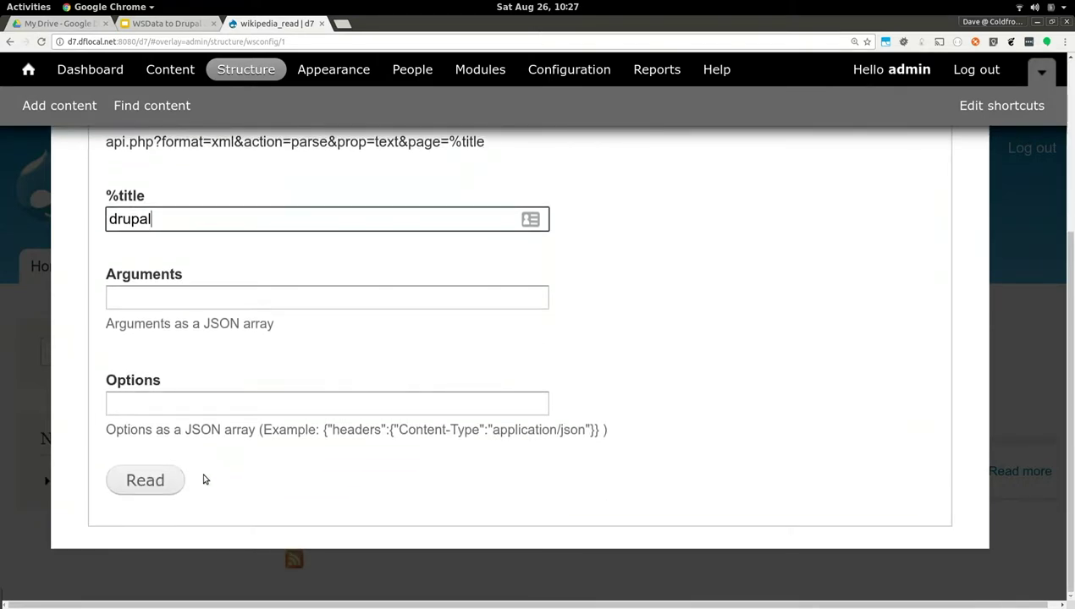
pyautogui.click(175, 480)
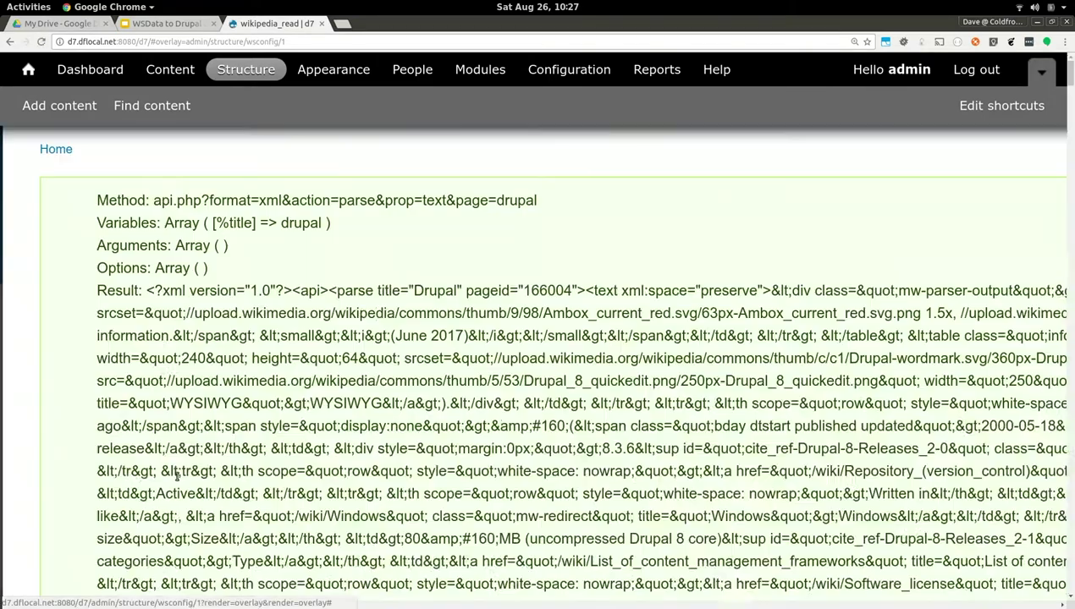
pyautogui.scroll(-3, 331, 399)
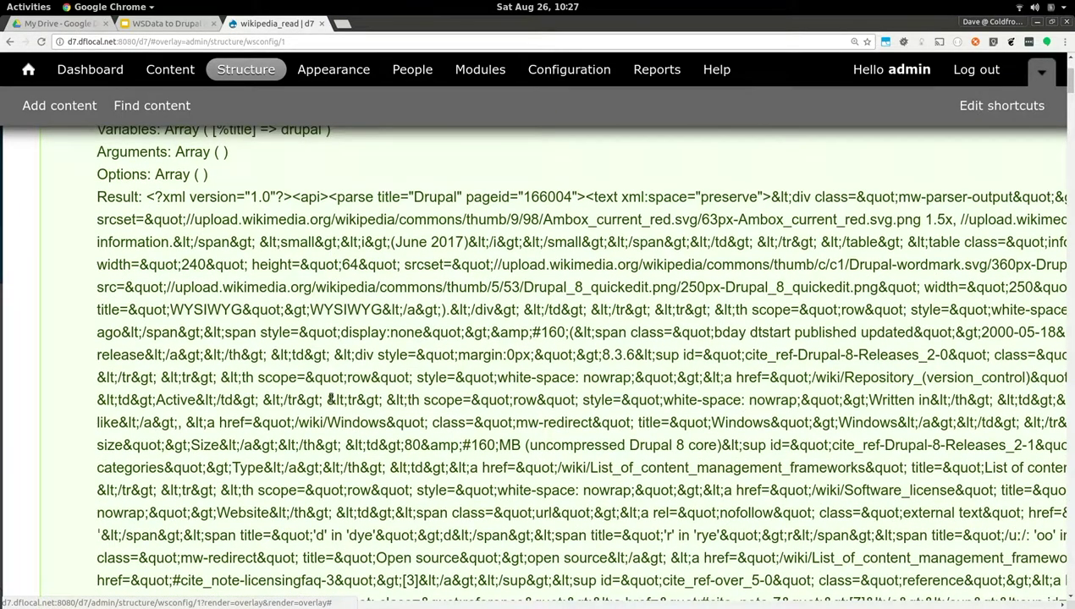
pyautogui.click(540, 80)
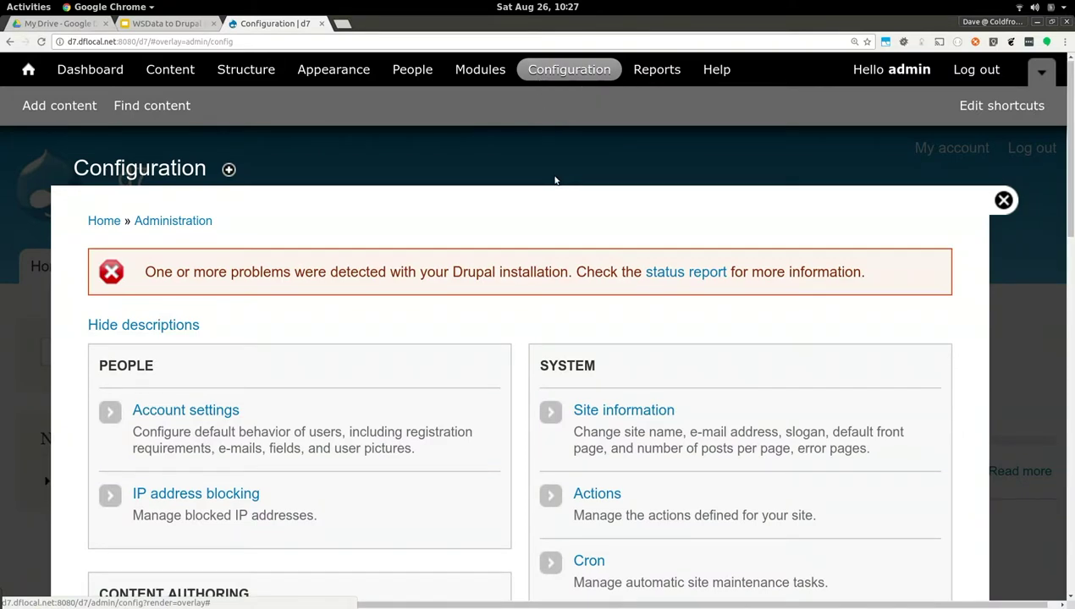
# From Configuration's Web Services section, open WSField Storage Fields and Settings
pyautogui.scroll(-9, 554, 180)
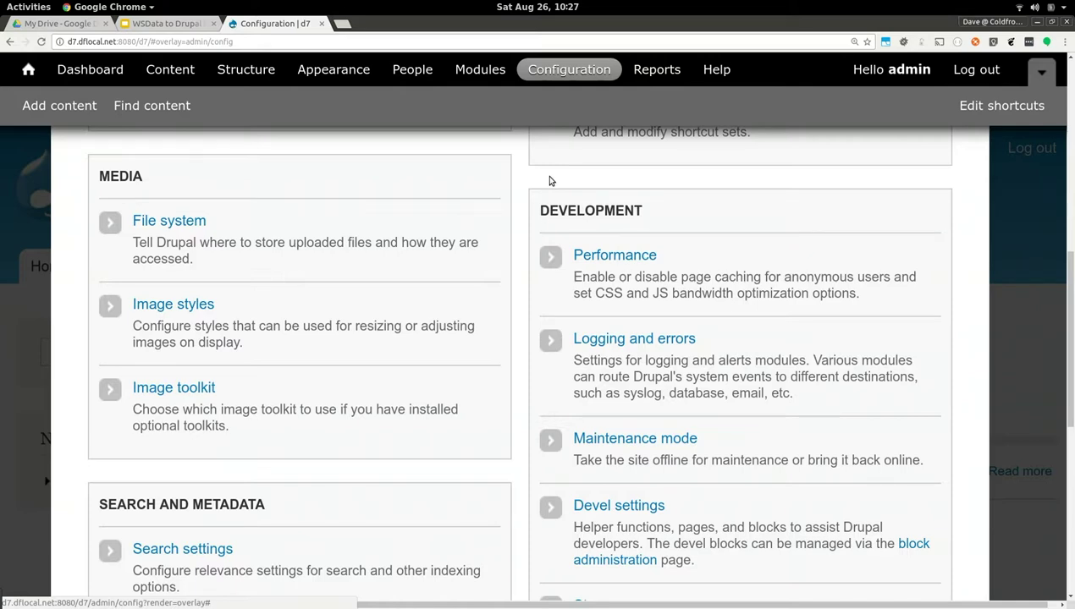
pyautogui.scroll(-6, 549, 181)
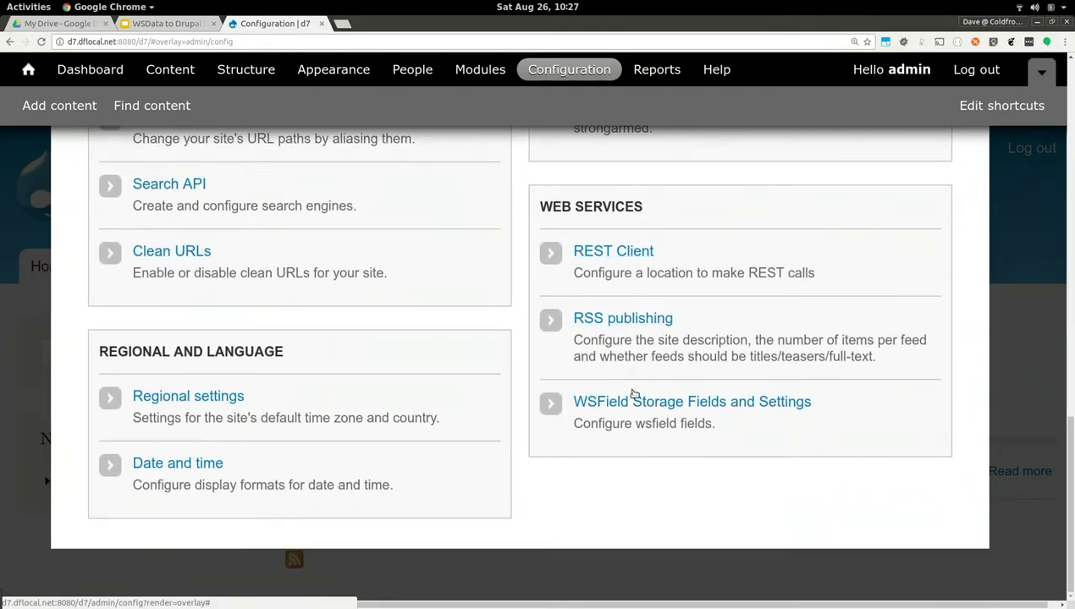
pyautogui.click(631, 411)
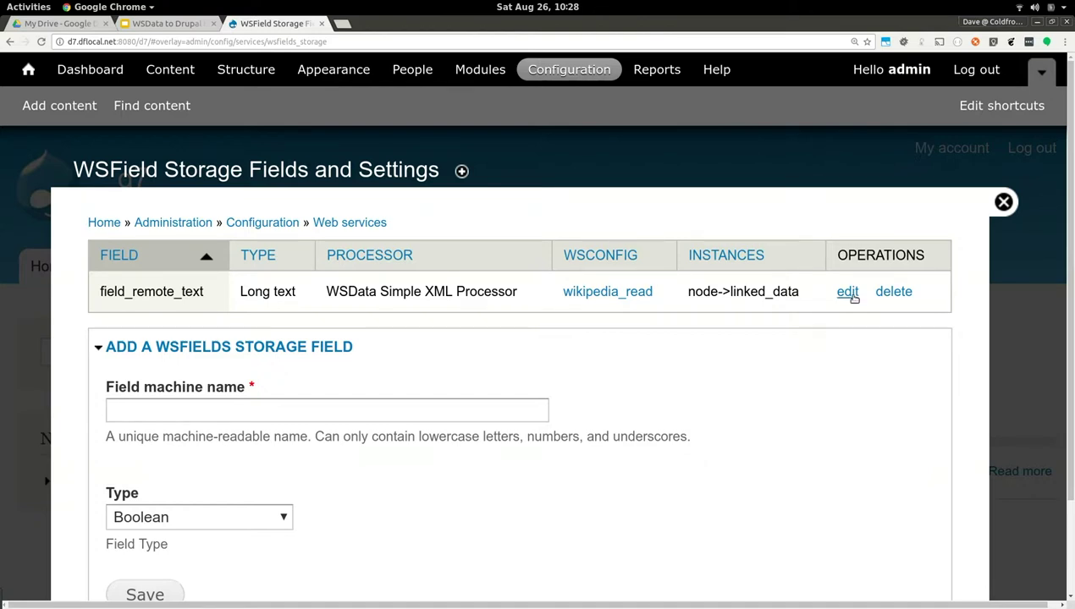
# Inspect field_remote_text's remote data key parse:text and %title token, then close the overlay
pyautogui.click(847, 294)
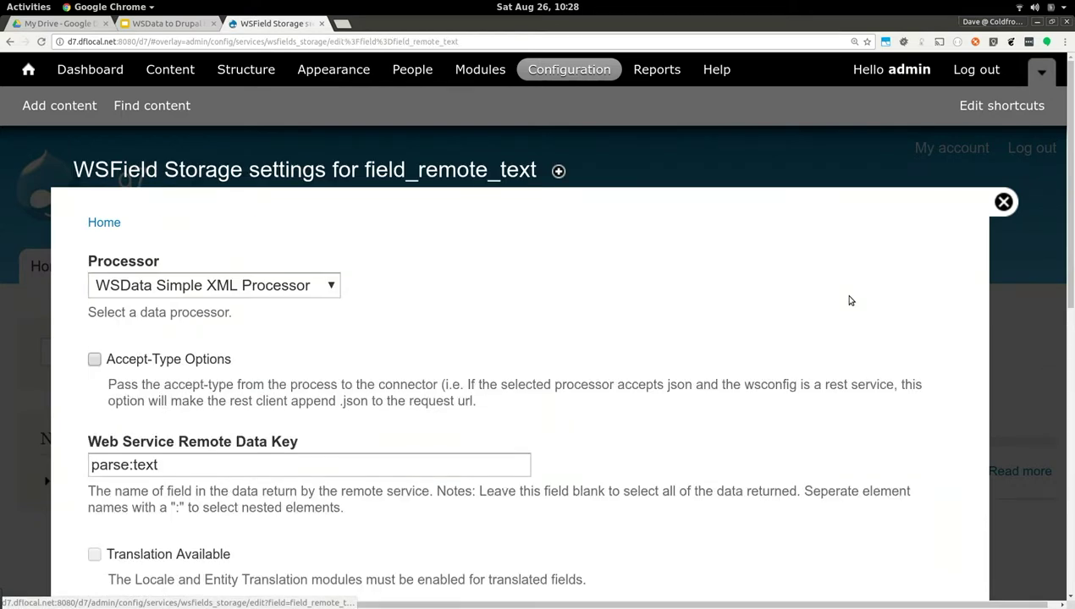
pyautogui.scroll(-2, 851, 301)
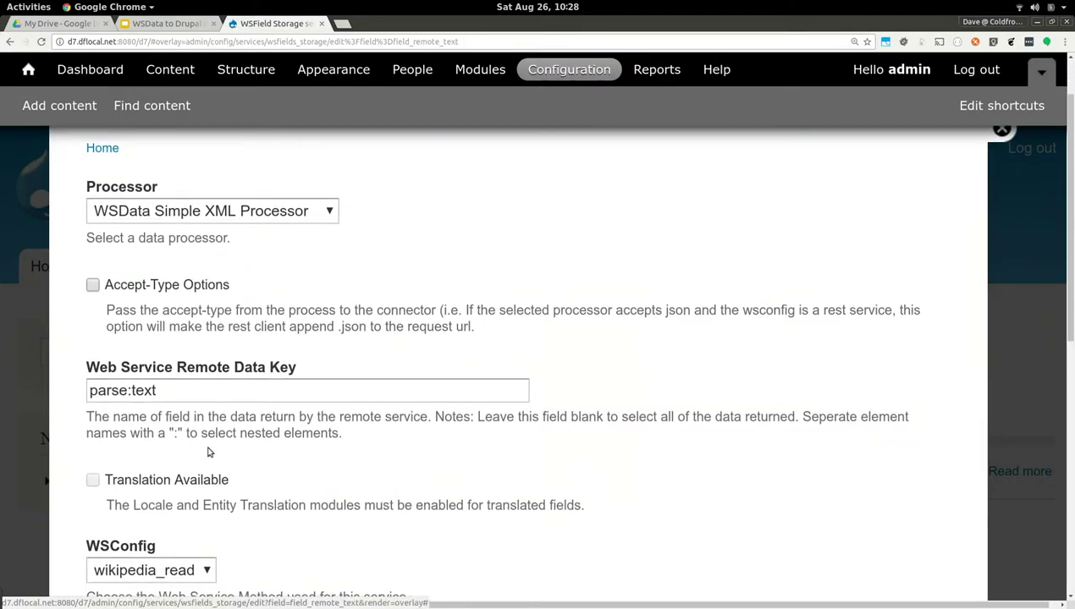
pyautogui.click(220, 392)
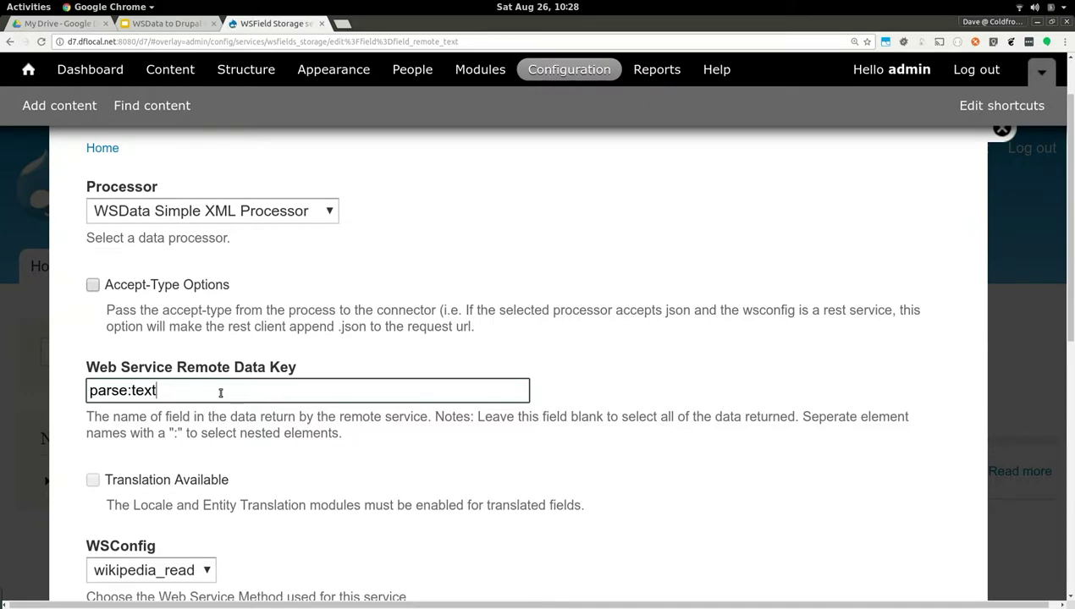
pyautogui.scroll(-1, 220, 392)
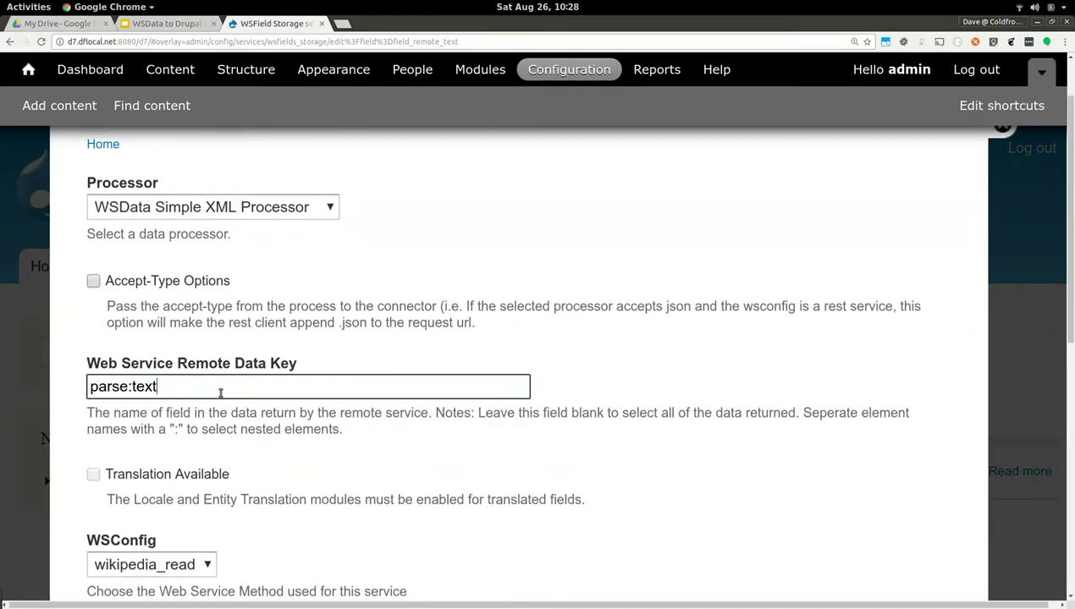
pyautogui.scroll(-5, 220, 392)
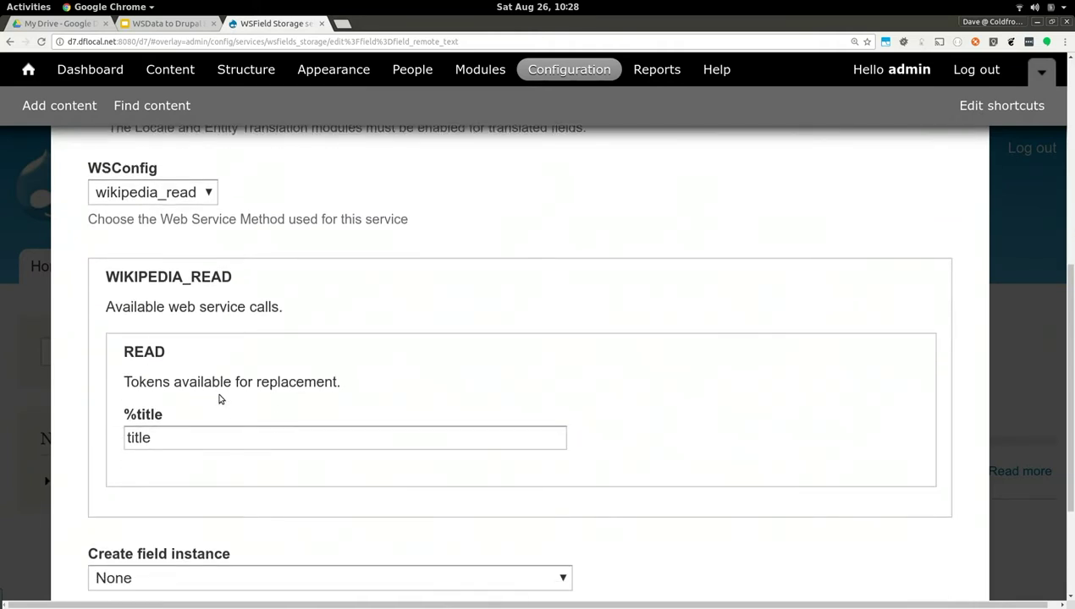
pyautogui.click(210, 439)
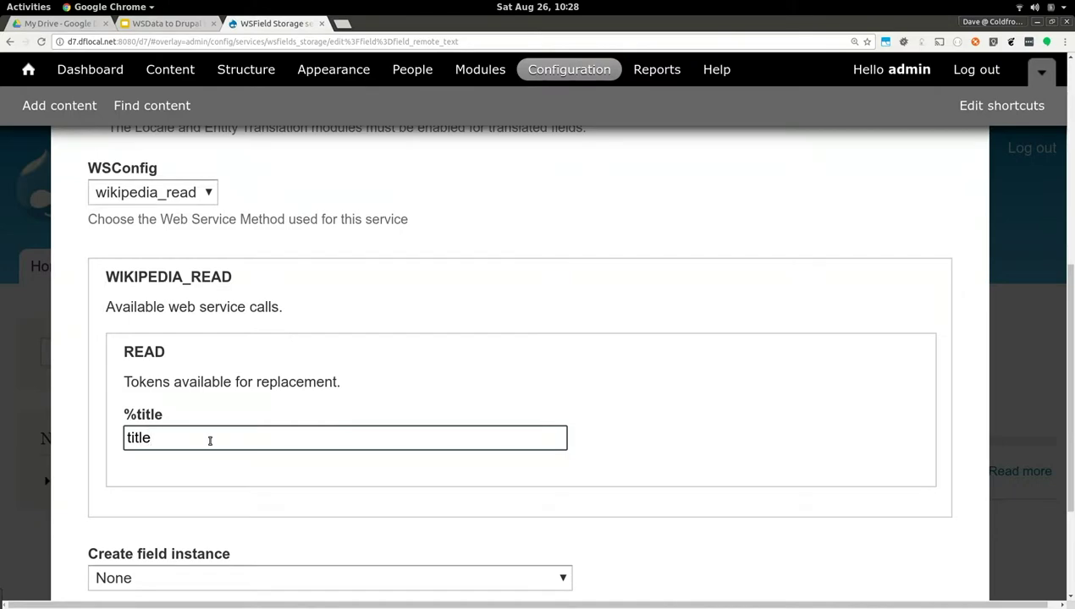
pyautogui.scroll(1, 210, 441)
pyautogui.scroll(5, 210, 441)
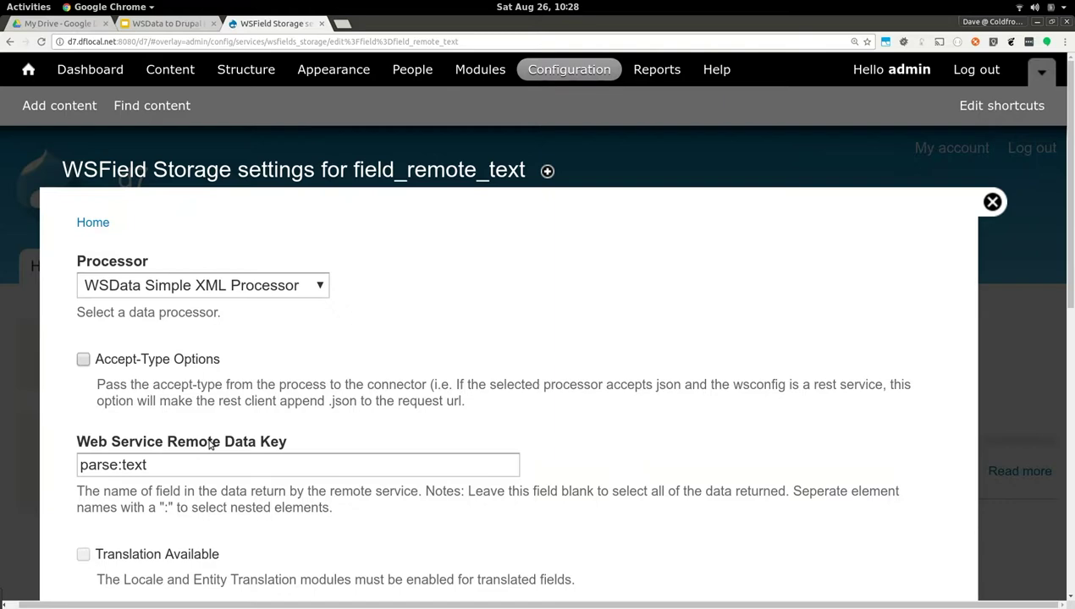
pyautogui.click(992, 201)
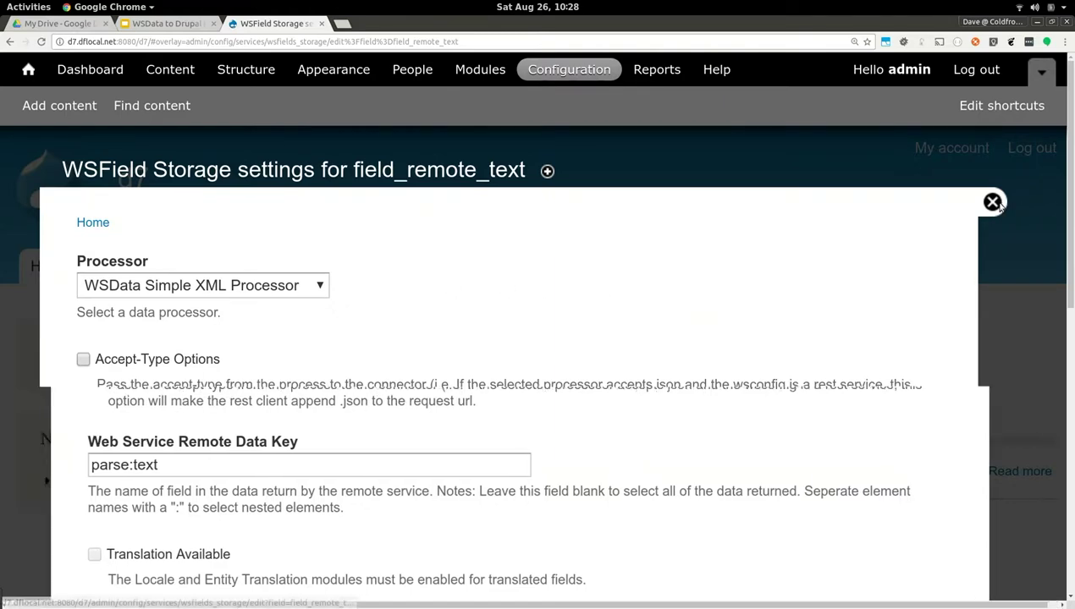
# Start adding a new Linked Data node from Content > Add content
pyautogui.click(159, 73)
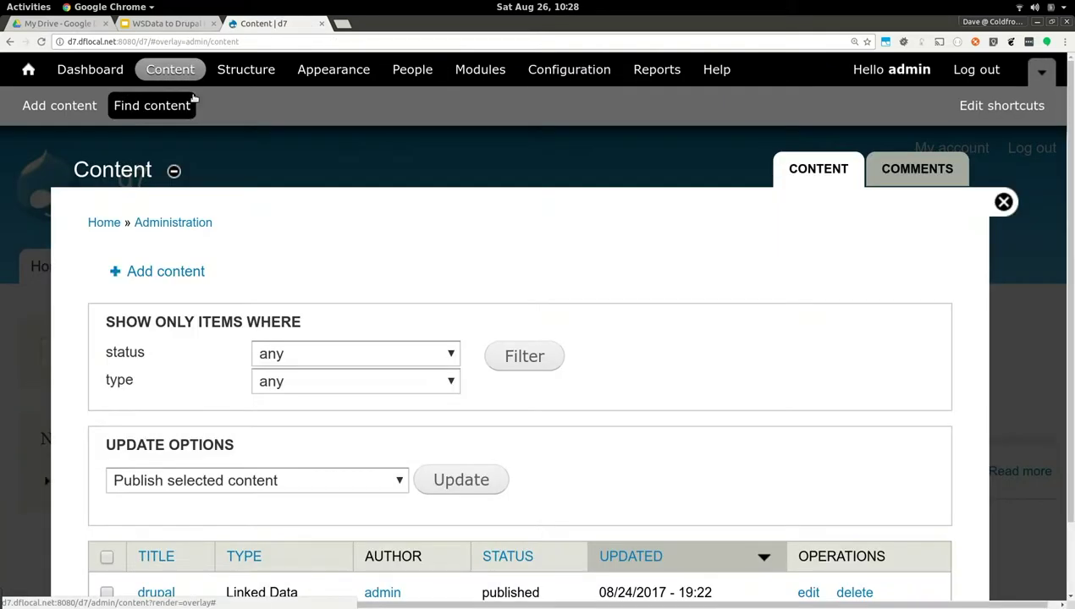
pyautogui.click(149, 188)
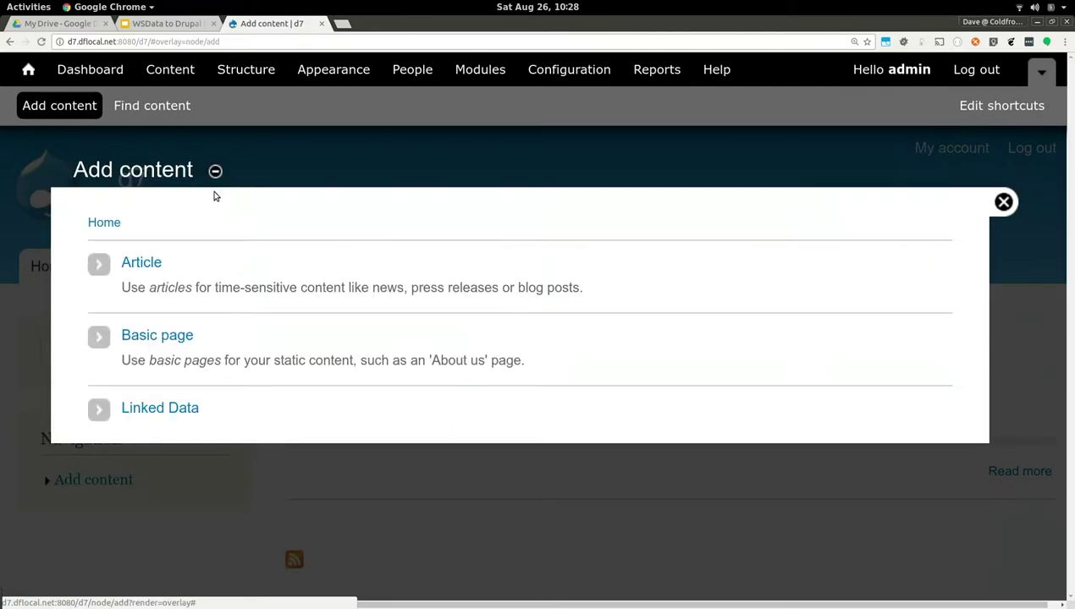
pyautogui.click(151, 409)
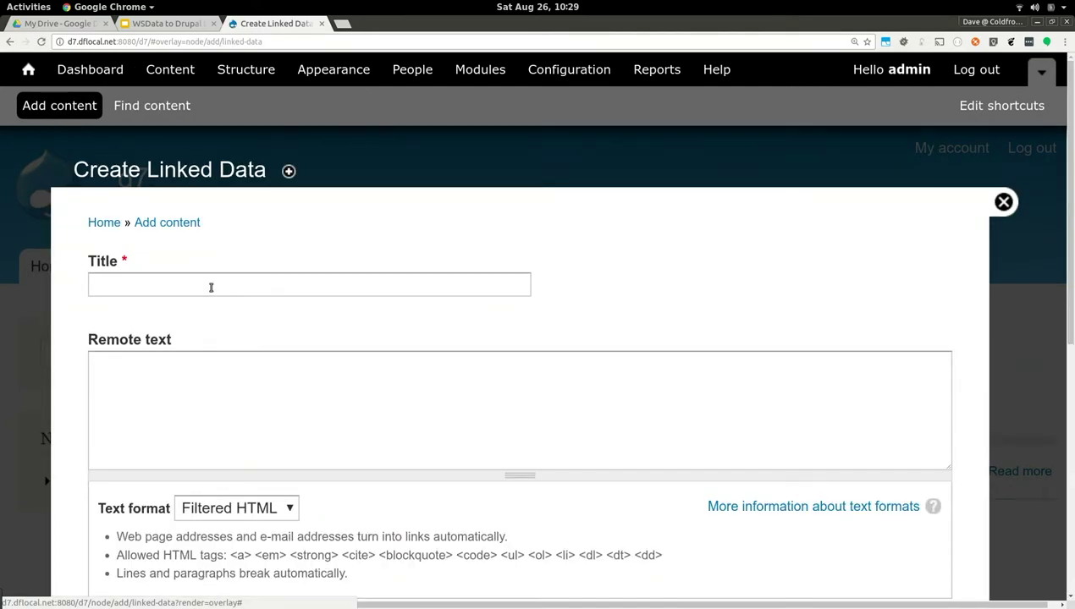
# Title the node 'wordpress' and save it, showing the Wikipedia redirect notice
pyautogui.click(210, 285)
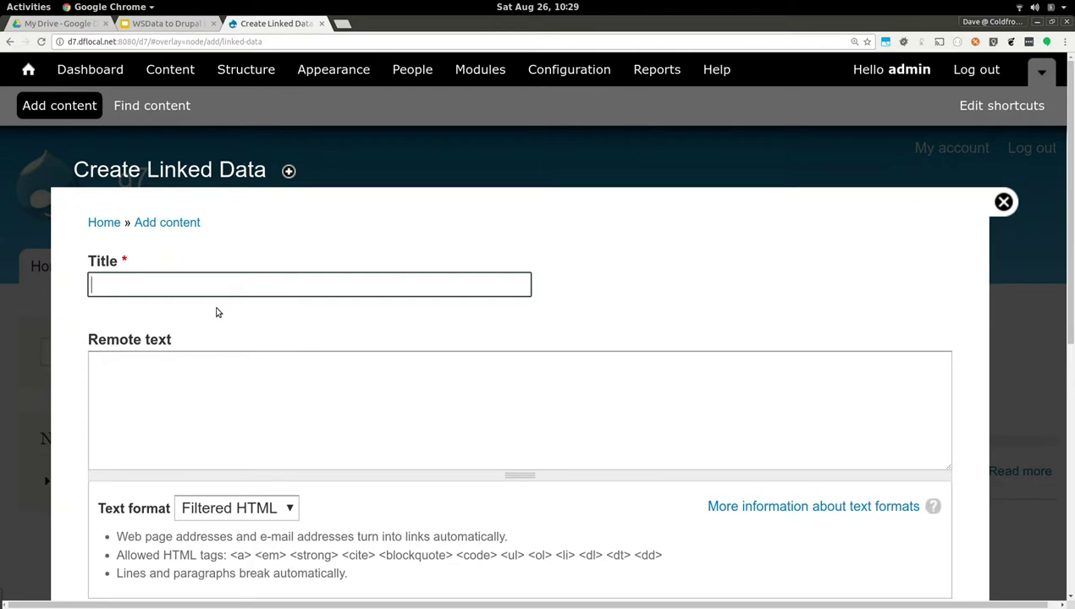
pyautogui.write('wordpress')
pyautogui.click(62, 383)
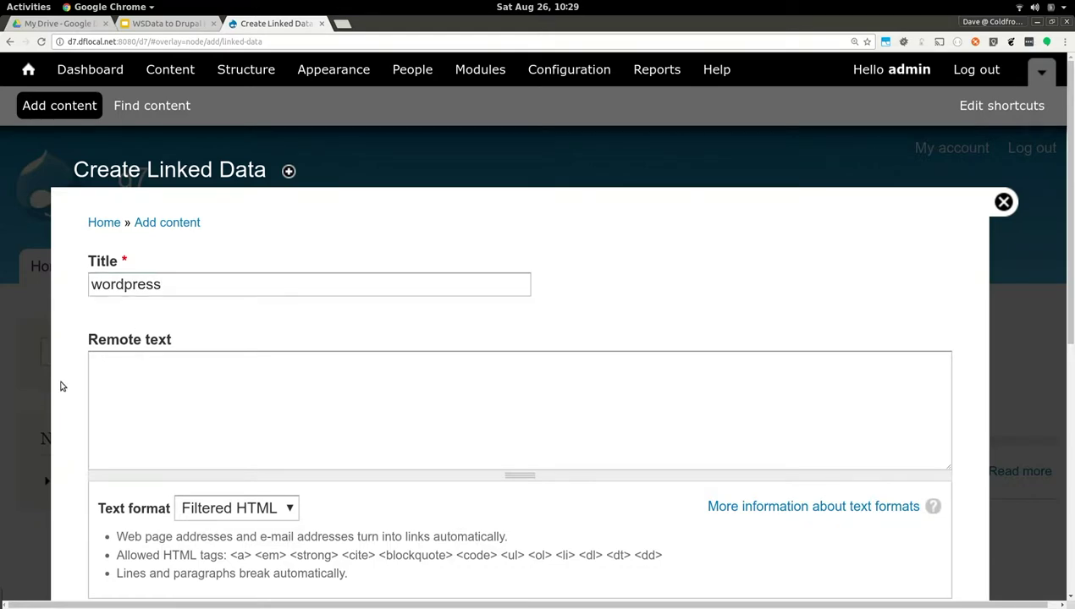
pyautogui.scroll(-4, 75, 381)
pyautogui.scroll(-2, 74, 381)
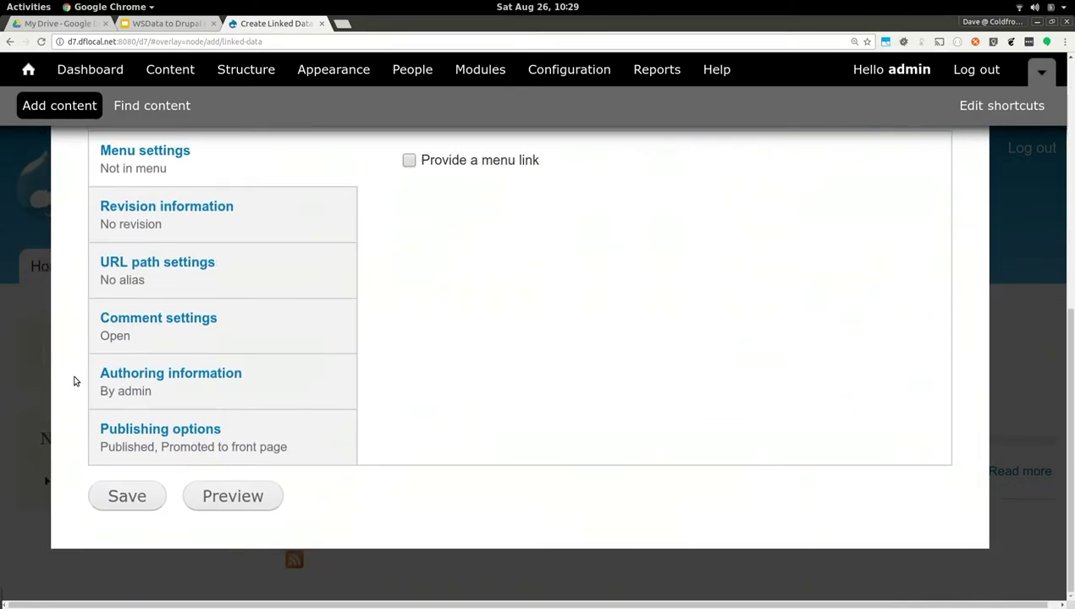
pyautogui.click(127, 496)
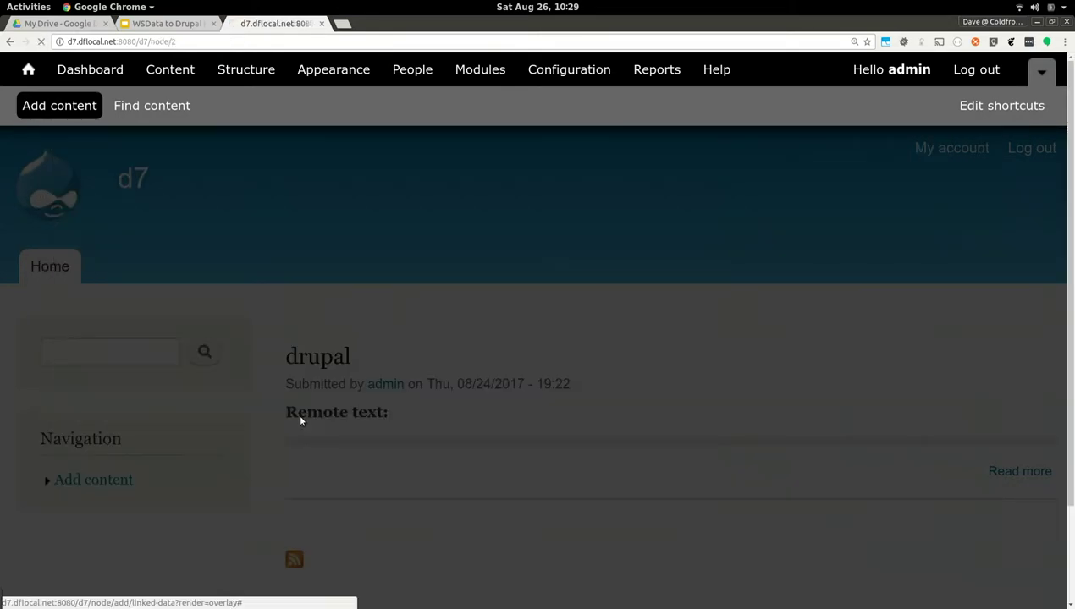
pyautogui.scroll(-5, 301, 420)
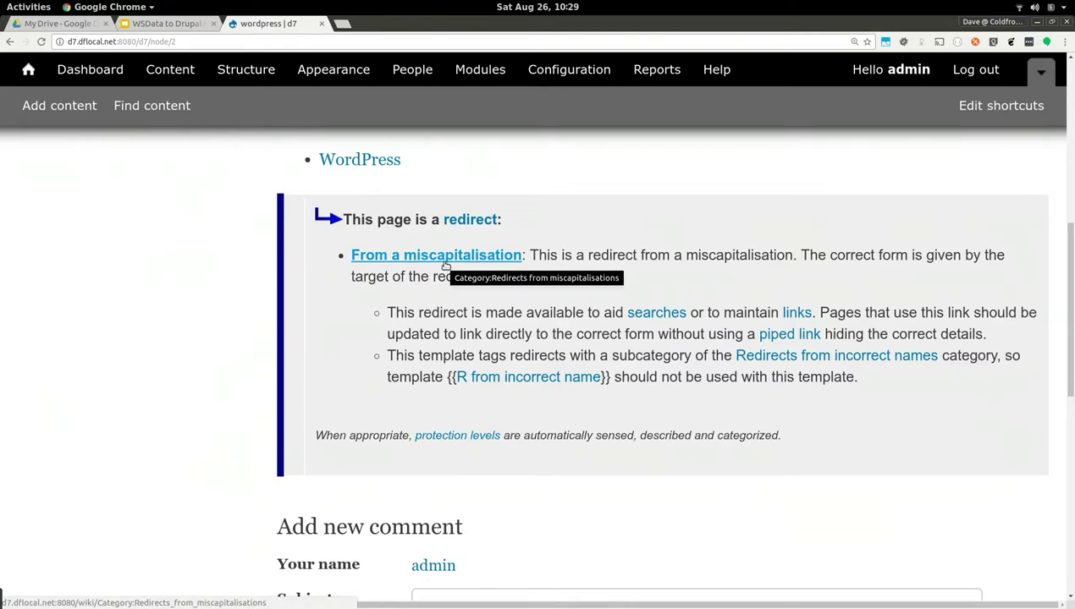
pyautogui.scroll(2, 446, 265)
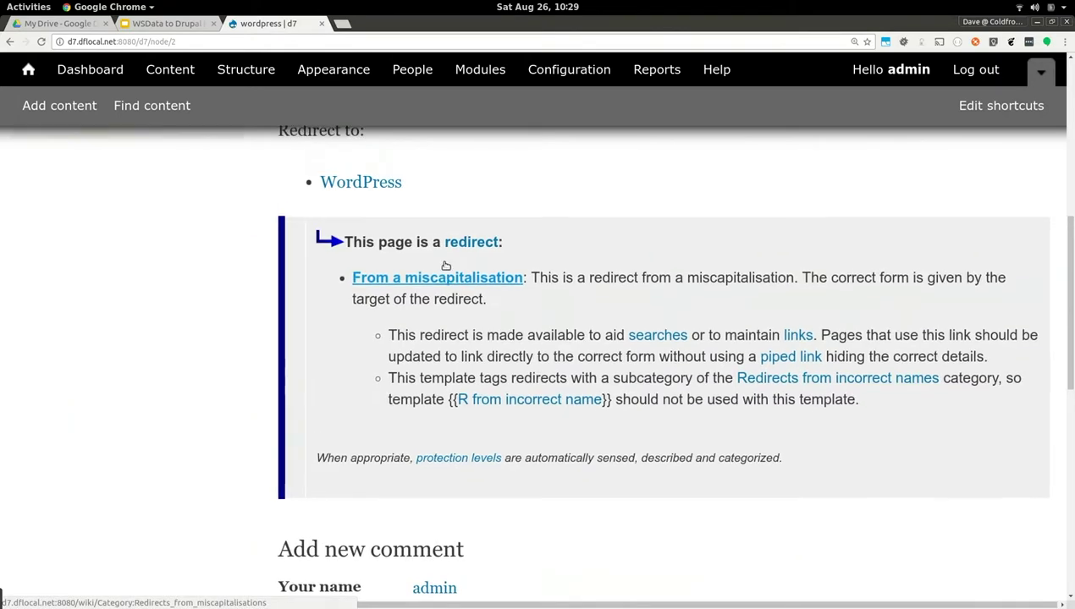
# Rename the node title from 'wordpress' to 'WordPress' and save it
pyautogui.click(377, 178)
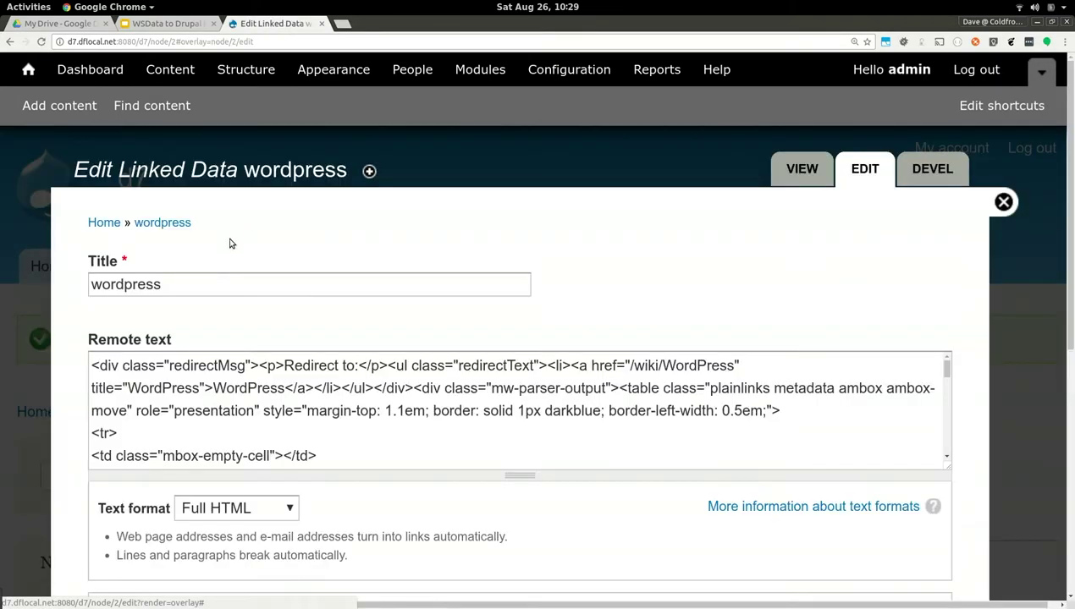
pyautogui.click(198, 281)
pyautogui.press('Home')
pyautogui.press('Delete')
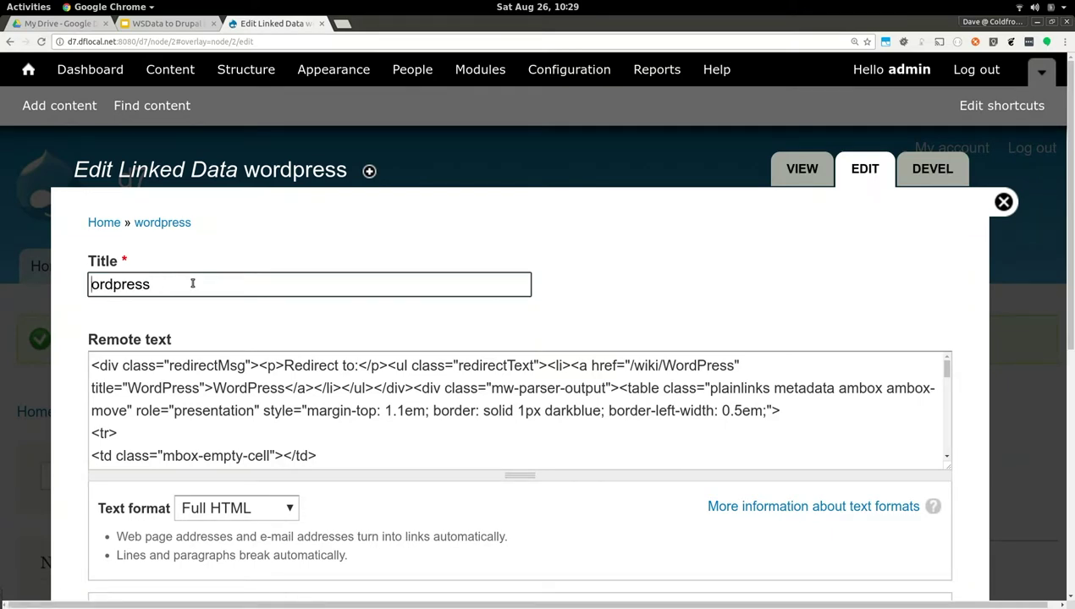
pyautogui.write('W')
pyautogui.press('Right')
pyautogui.press('Right')
pyautogui.press('Right')
pyautogui.press('Delete')
pyautogui.write('P')
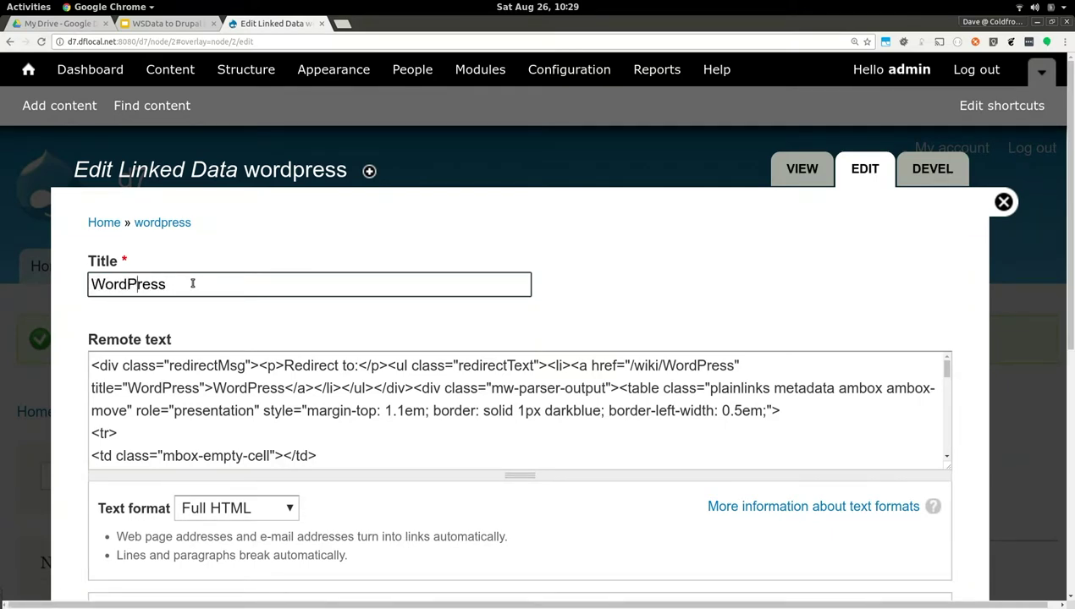
pyautogui.scroll(-10, 682, 274)
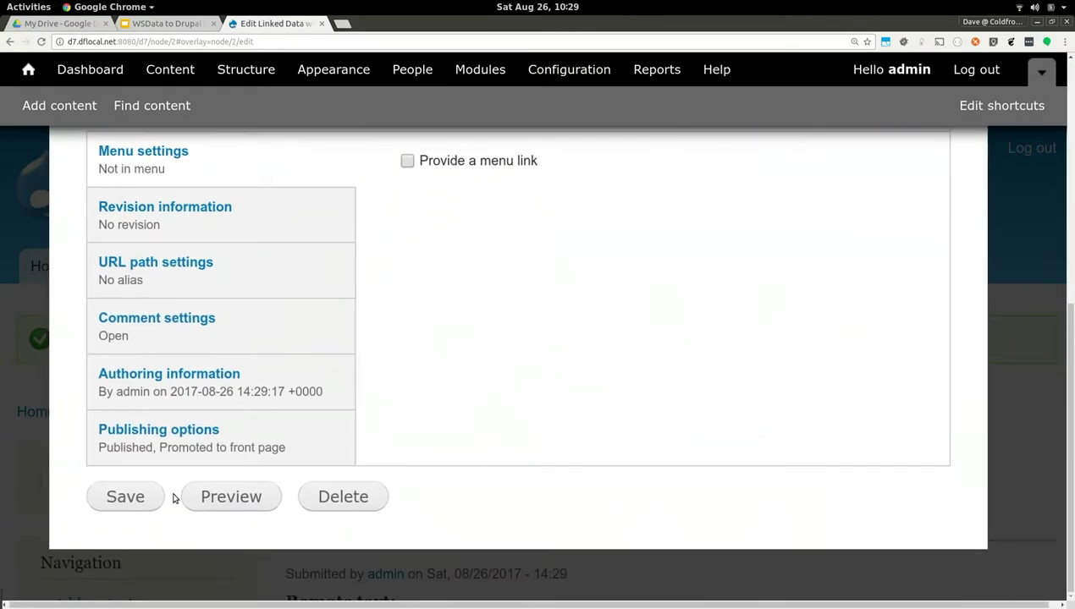
pyautogui.click(140, 502)
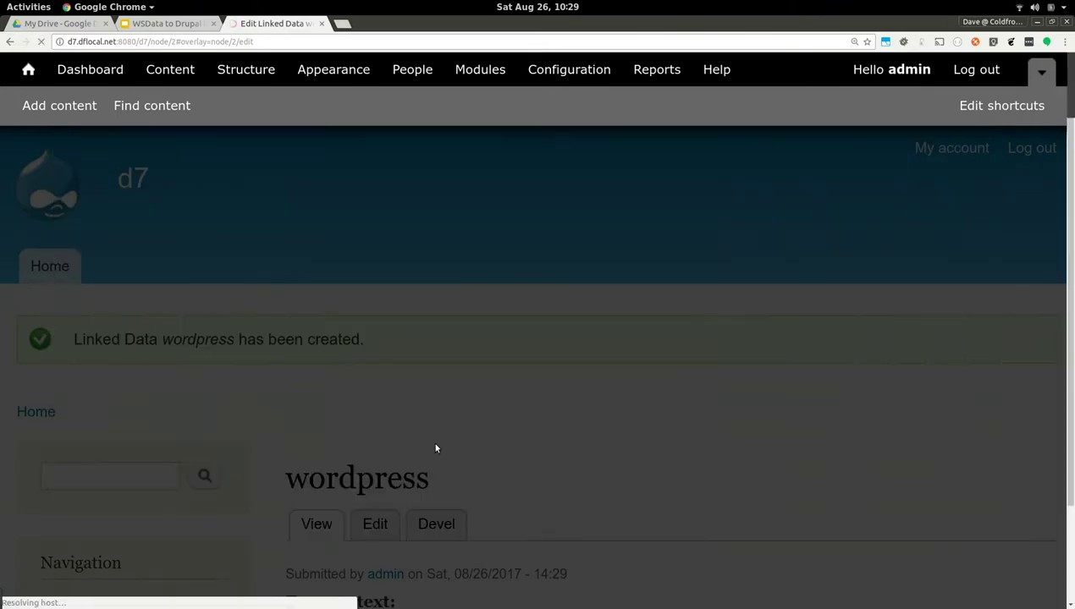
# Review the full WordPress article in Remote text, then present the Google Slides deck
pyautogui.scroll(-5, 435, 449)
pyautogui.scroll(-8, 436, 448)
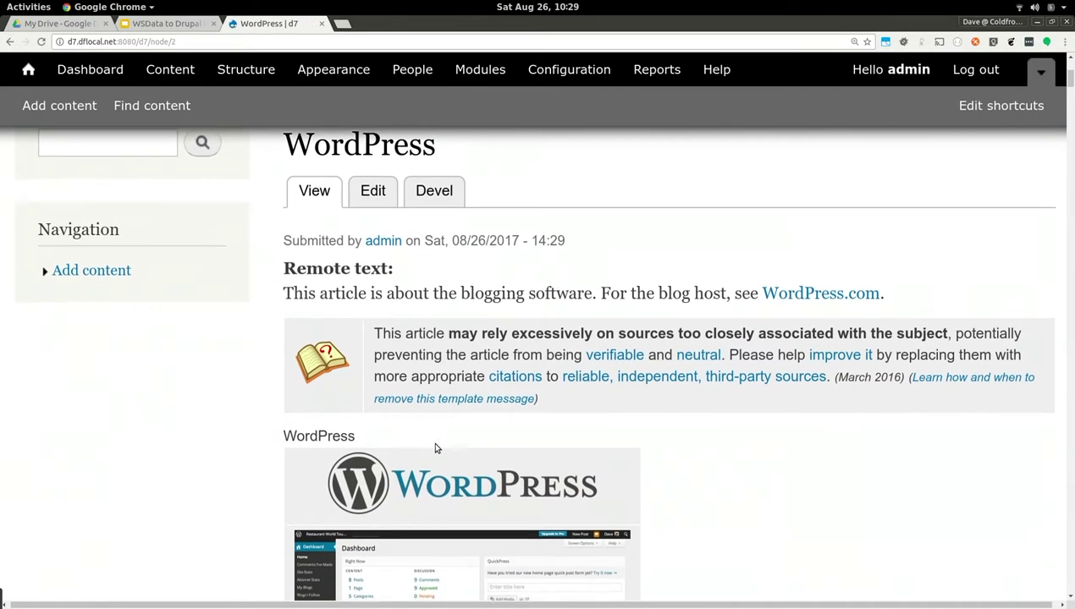
pyautogui.scroll(-1, 436, 449)
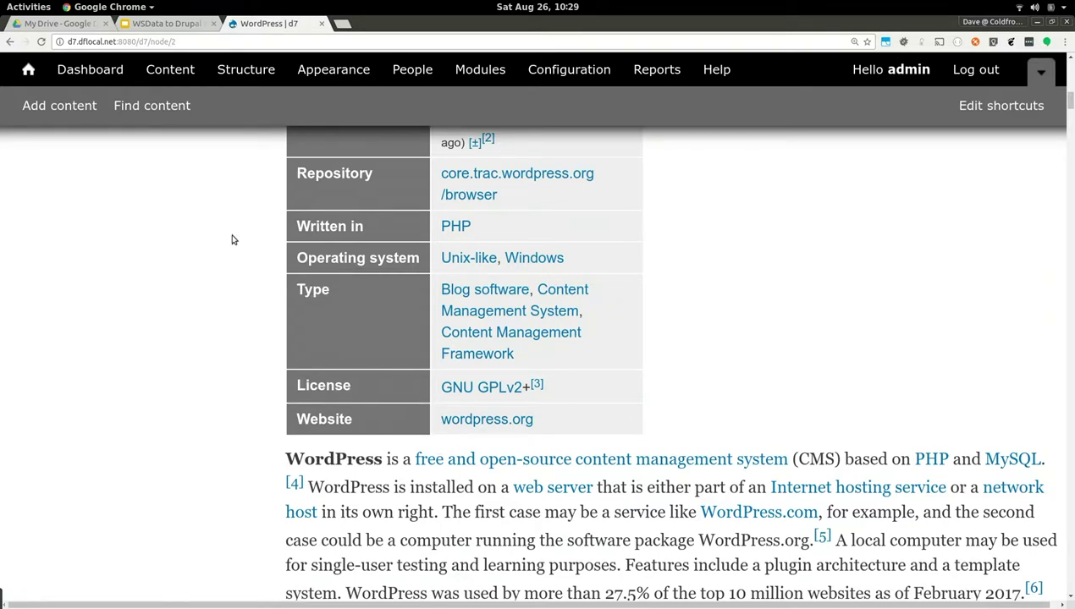
pyautogui.click(178, 30)
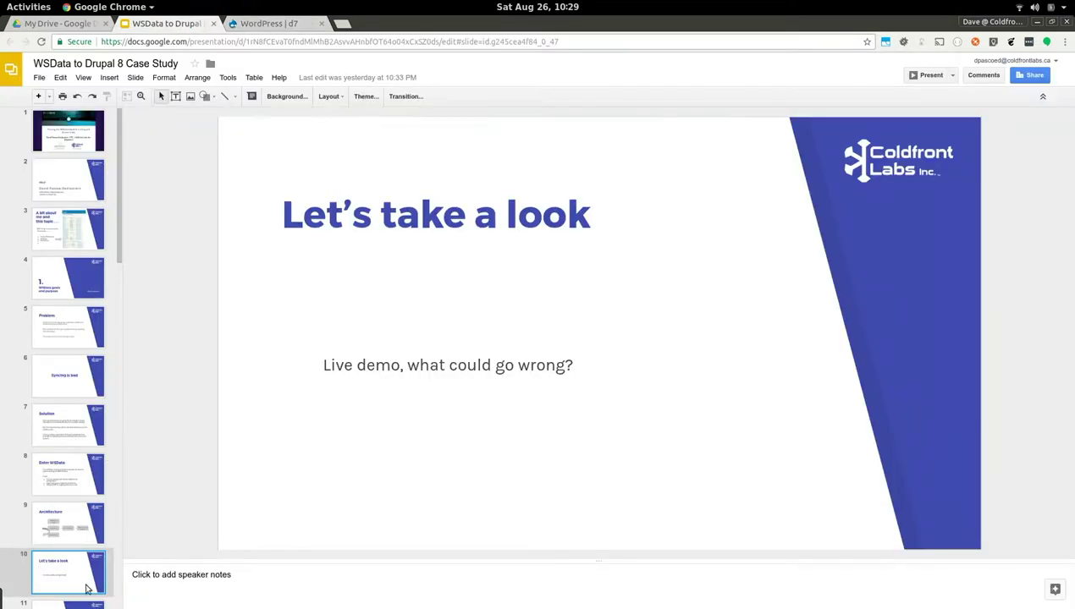
pyautogui.click(931, 77)
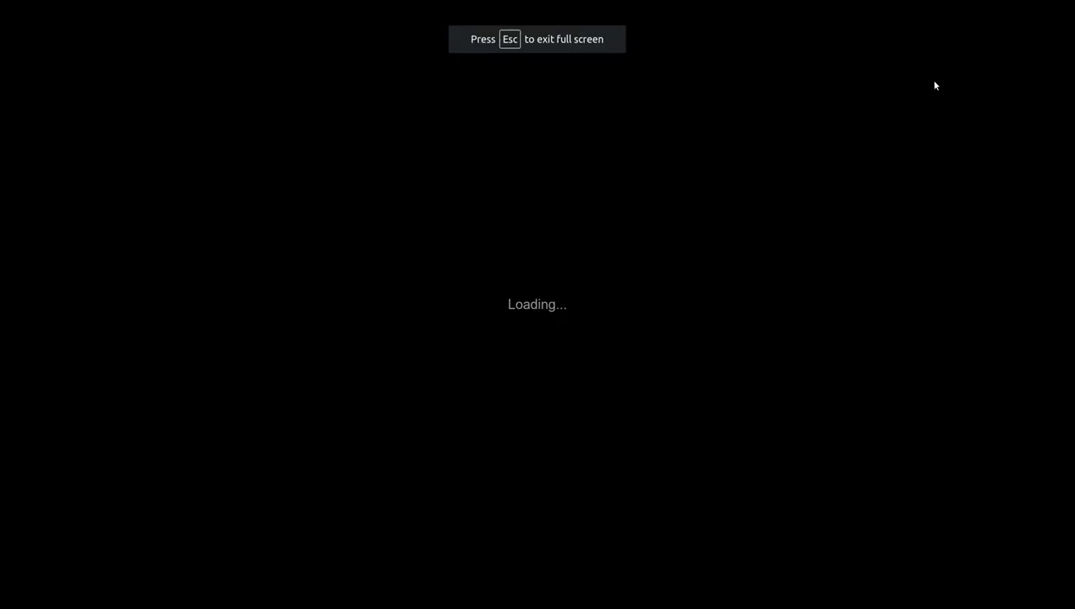
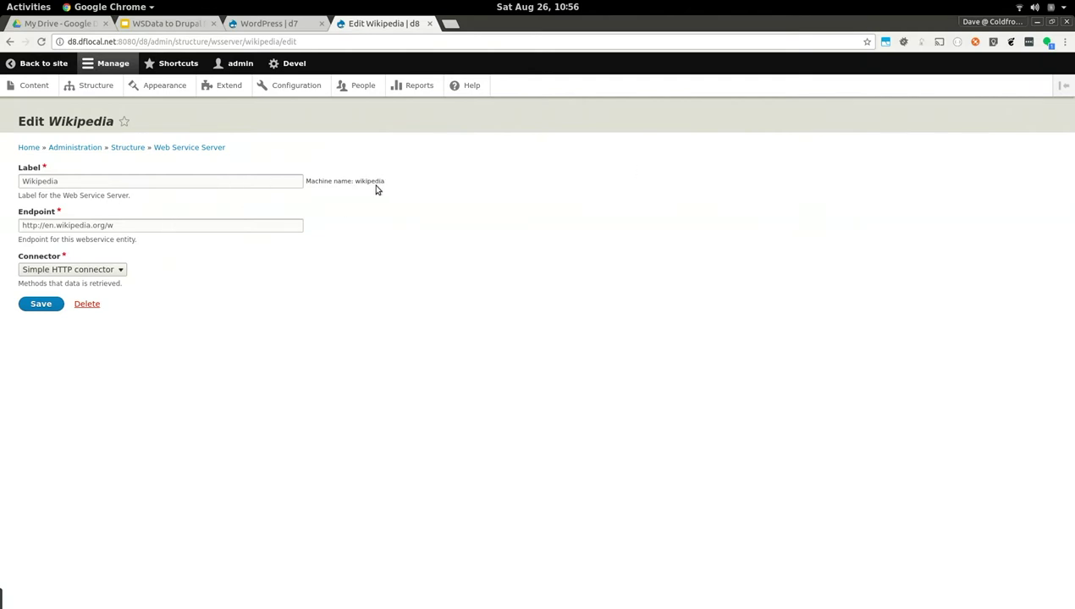
# Inspect the Wikipedia server's endpoint and connector options, zooming the page in and out
pyautogui.click(118, 226)
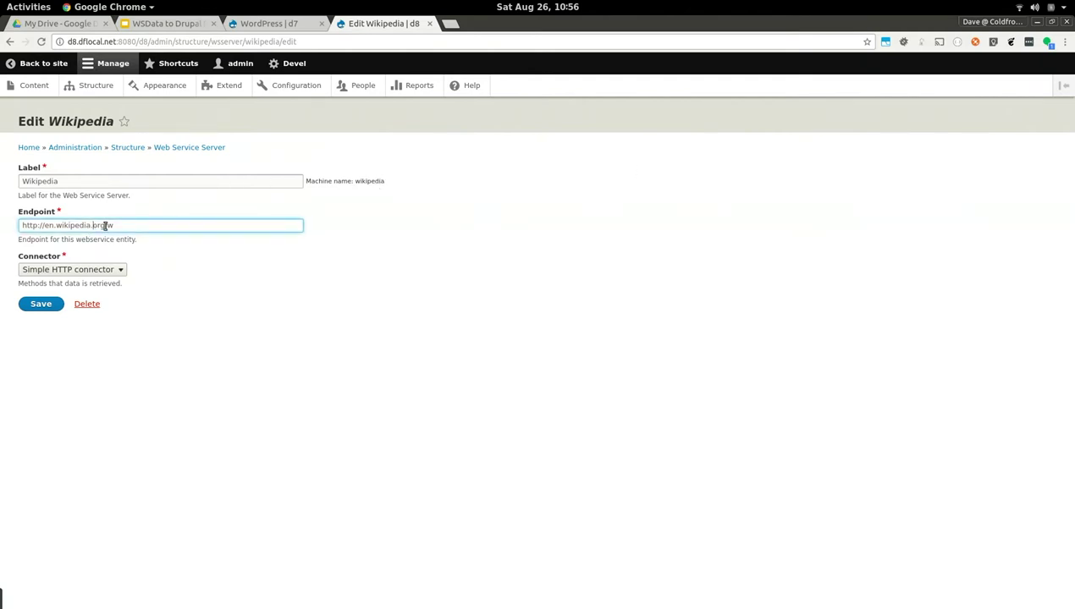
pyautogui.click(86, 270)
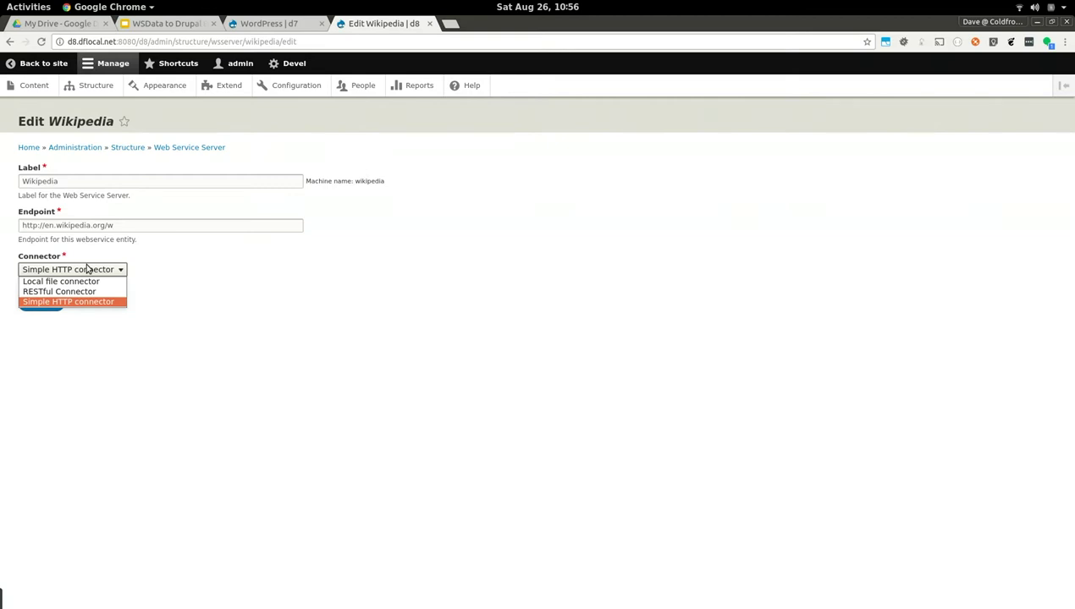
pyautogui.hotkey('ctrl', '+')
pyautogui.hotkey('ctrl', '+')
pyautogui.hotkey('ctrl', '+')
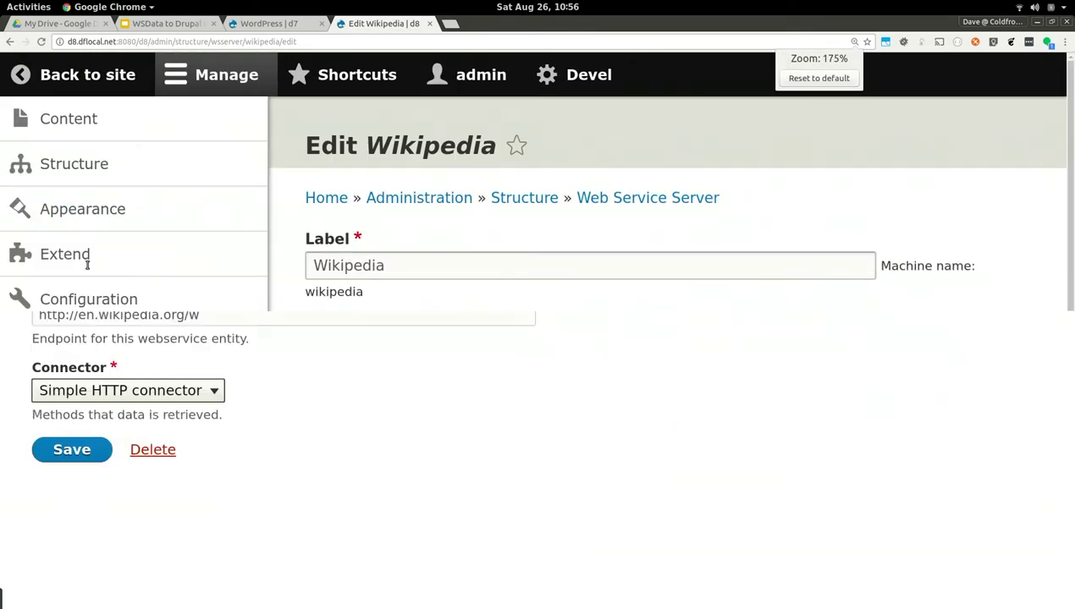
pyautogui.hotkey('ctrl', '-')
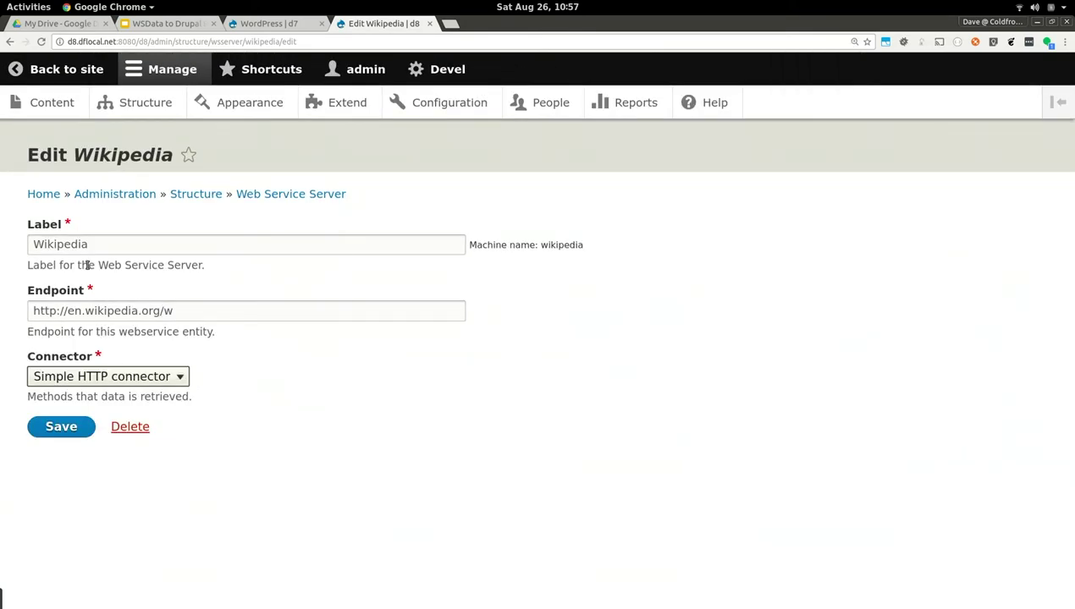
# Recheck the connector list, leave it unchanged, and return to the Structure page
pyautogui.click(59, 374)
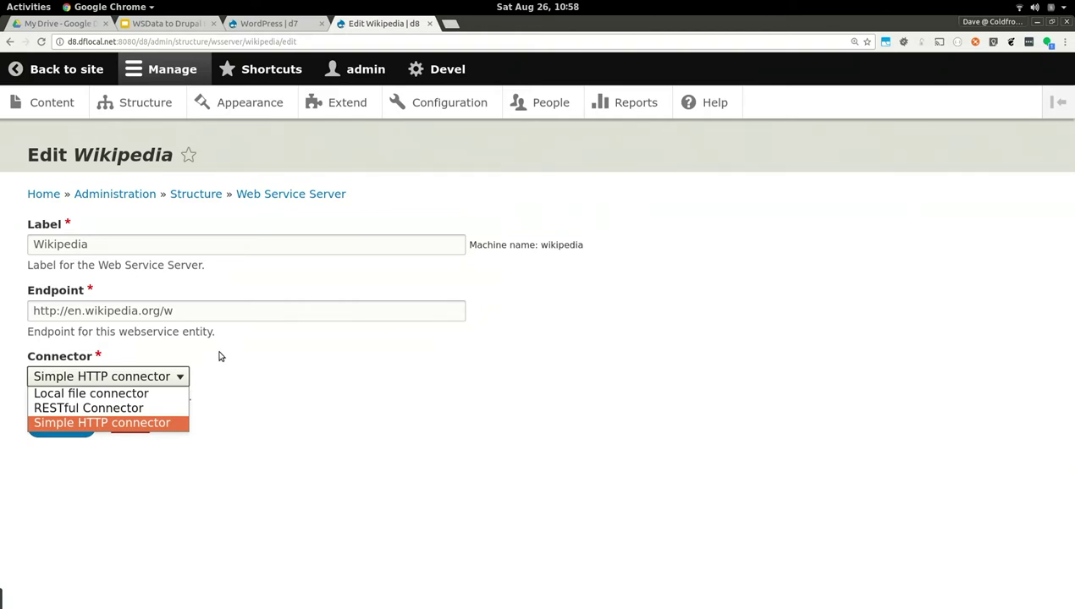
pyautogui.click(219, 356)
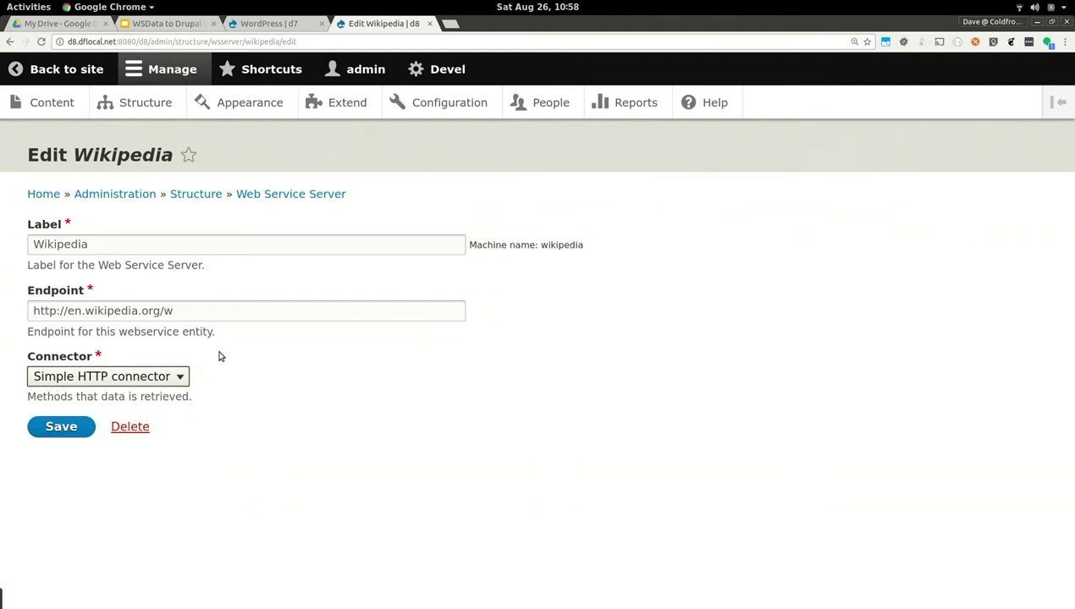
pyautogui.click(203, 195)
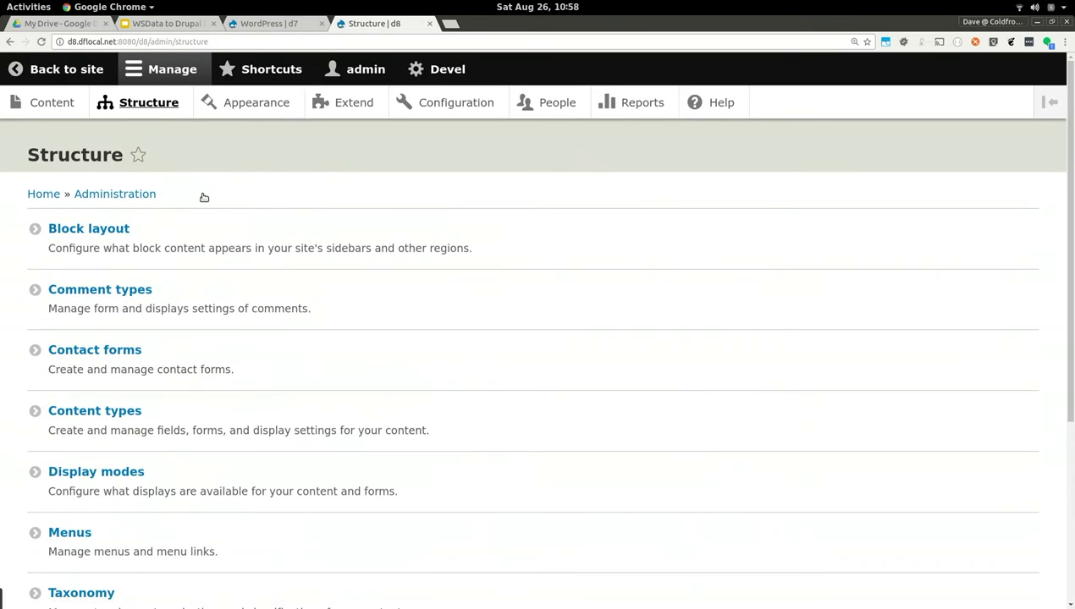
# Open the wikipedia_read call's edit form and confirm its server stays Wikipedia
pyautogui.scroll(-5, 203, 201)
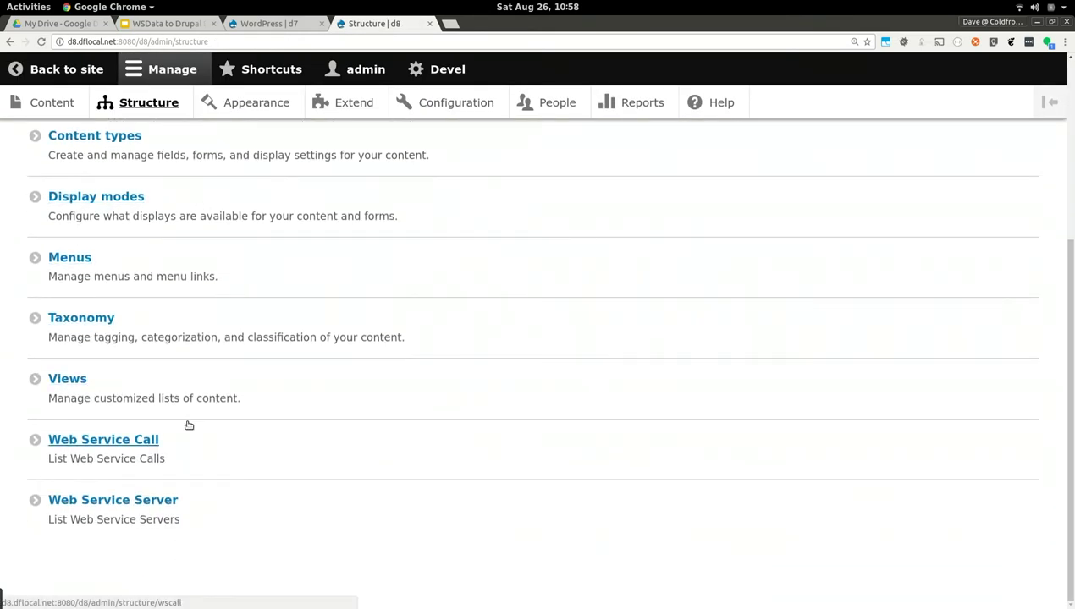
pyautogui.click(135, 442)
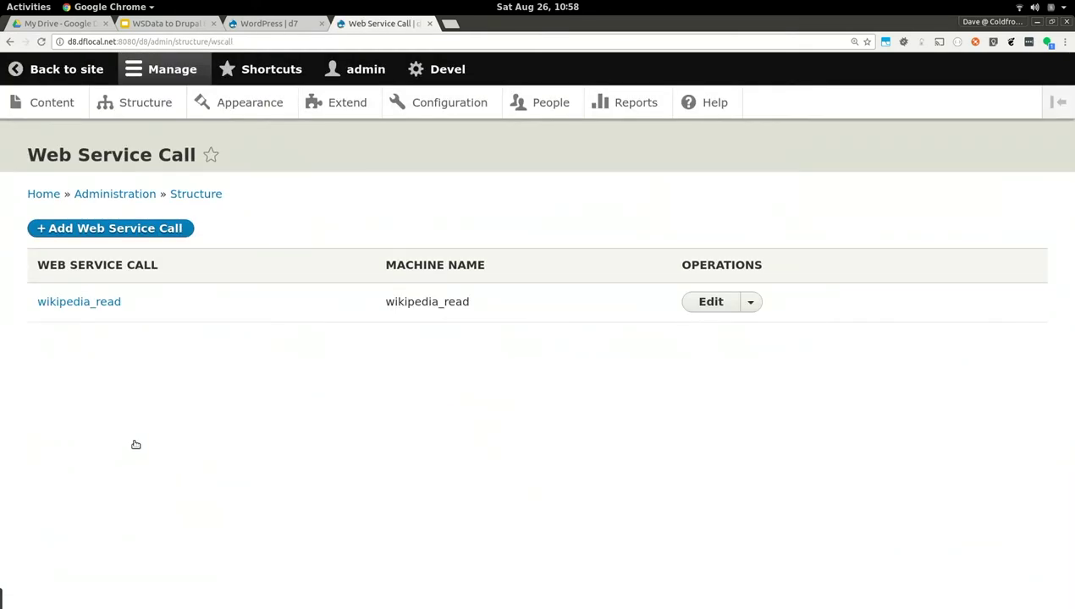
pyautogui.click(708, 302)
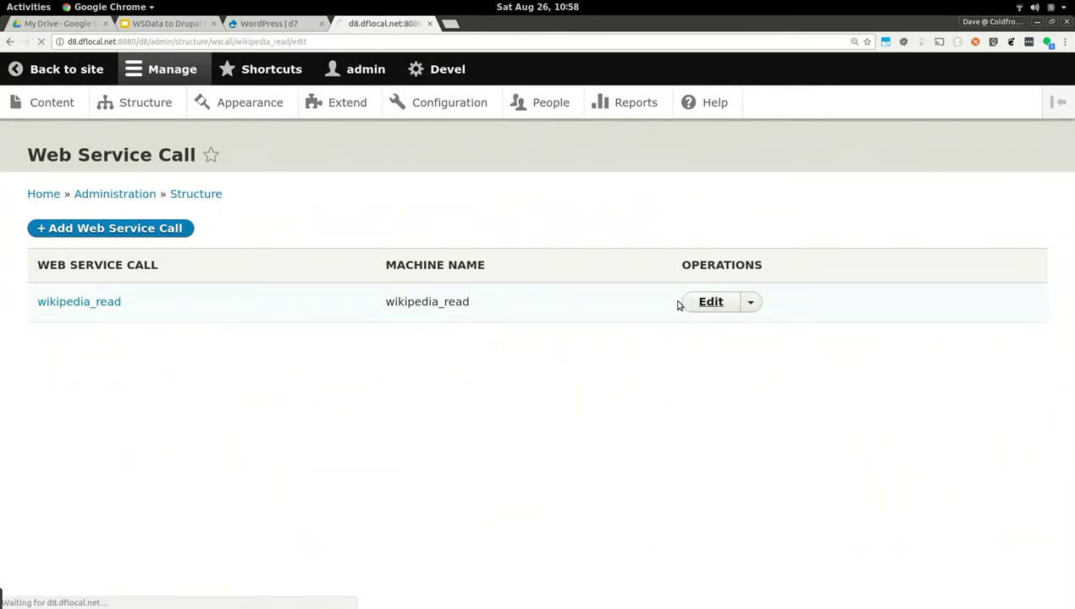
pyautogui.scroll(-1, 678, 306)
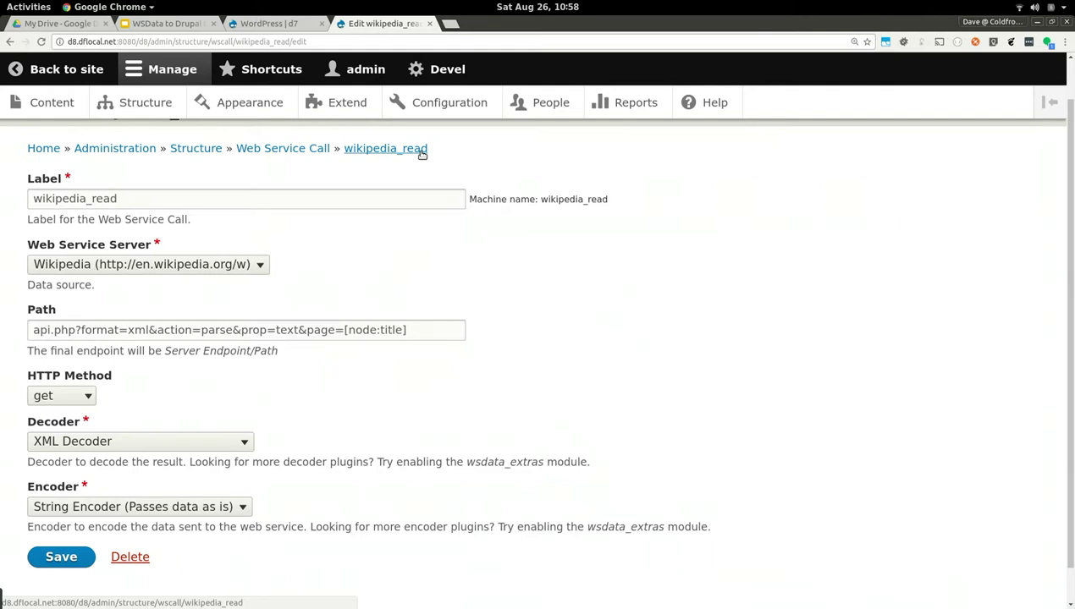
pyautogui.click(59, 263)
pyautogui.click(61, 264)
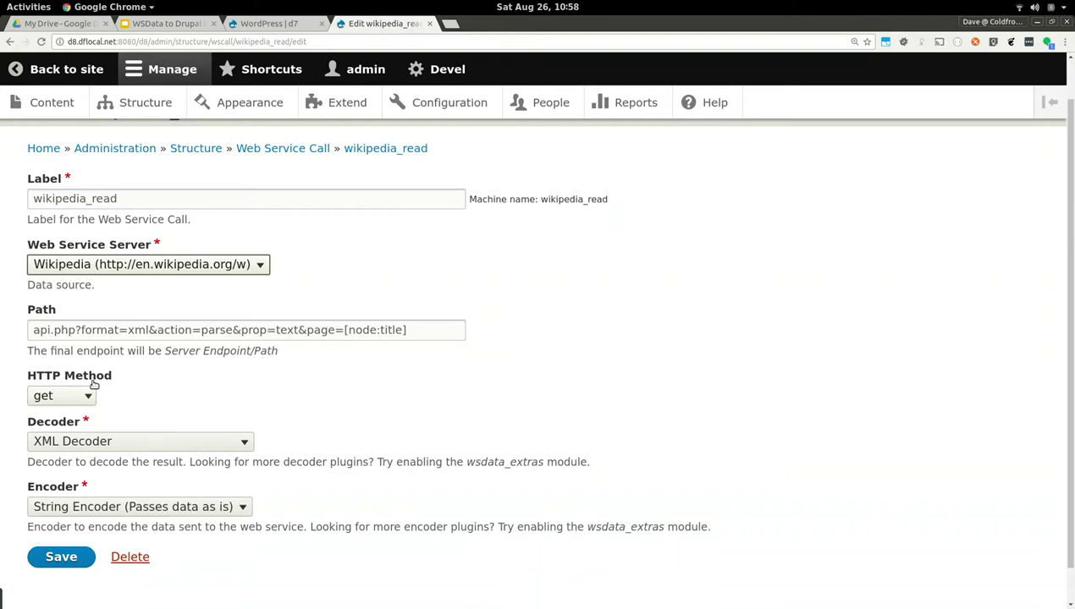
# Keep get as the HTTP method and open the wikipedia_read test page
pyautogui.click(85, 394)
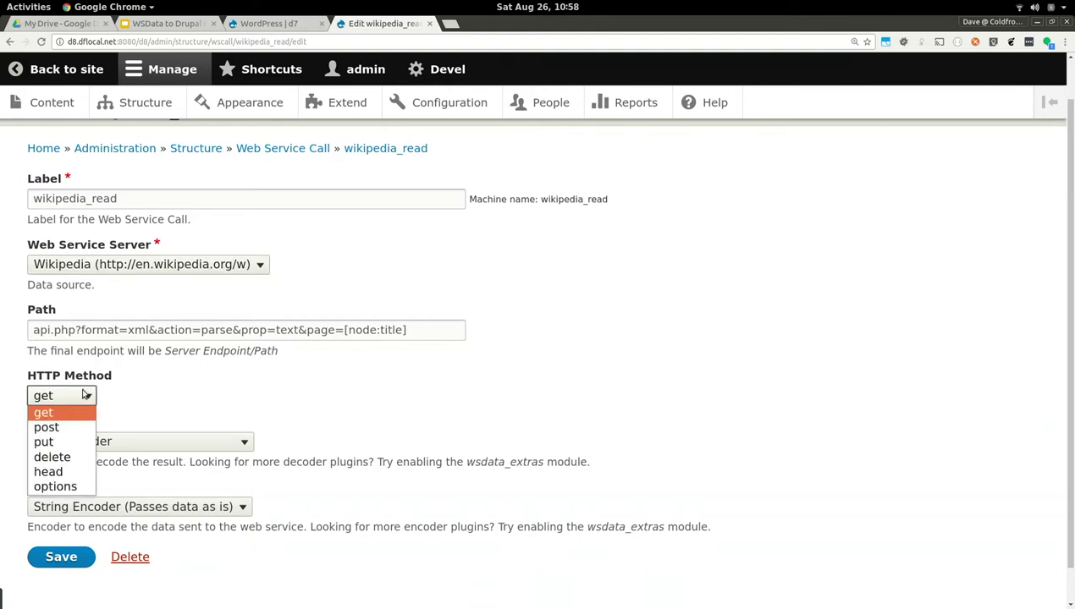
pyautogui.click(161, 390)
pyautogui.scroll(-1, 161, 392)
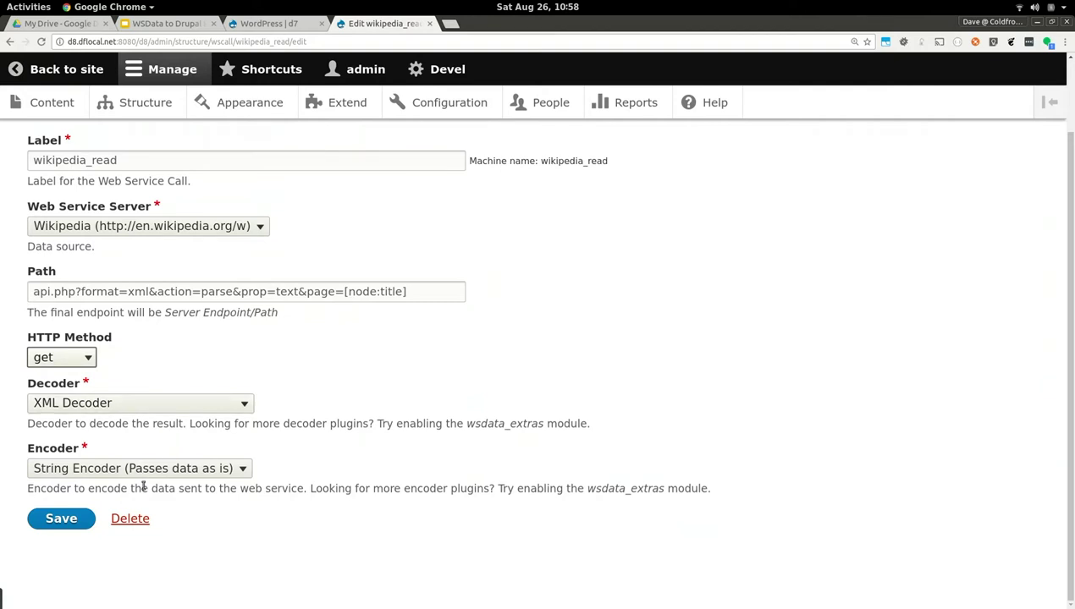
pyautogui.scroll(2, 144, 487)
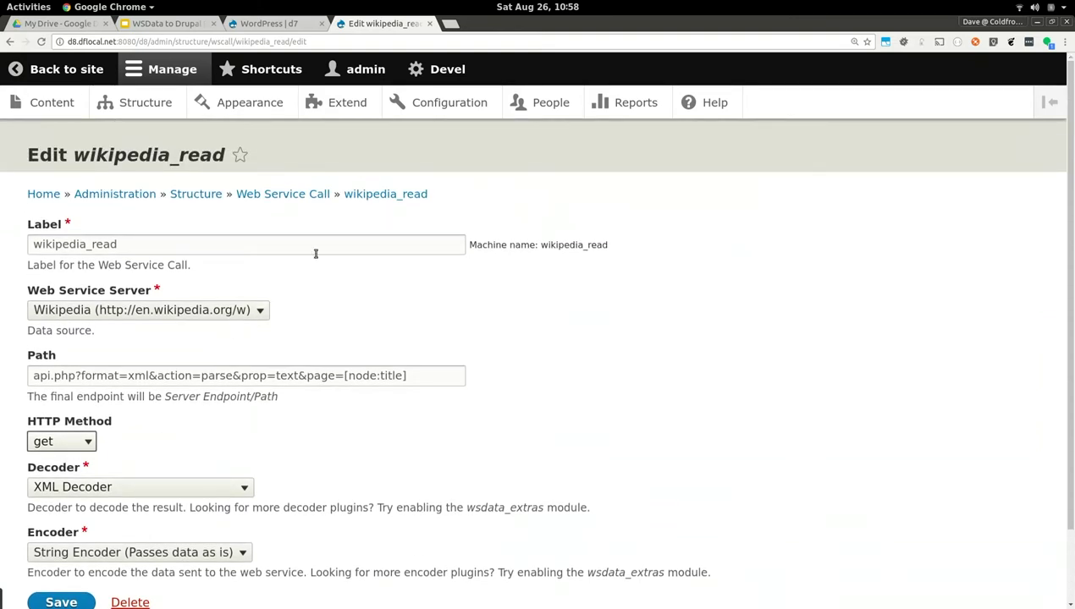
pyautogui.click(368, 199)
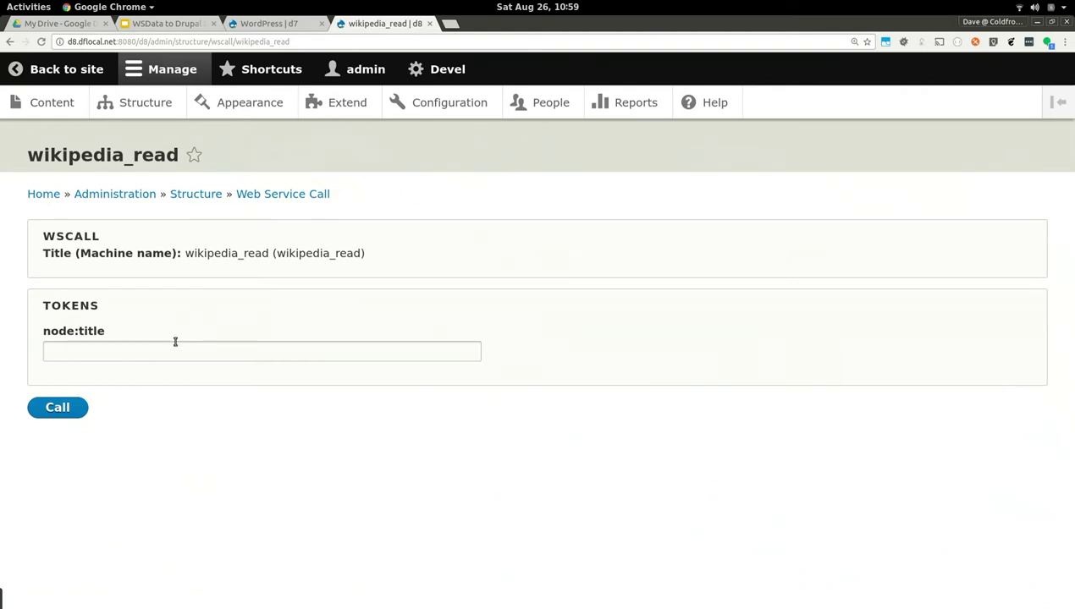
# Run the wikipedia_read test call with node:title 'drupal' and scroll through the response
pyautogui.click(175, 350)
pyautogui.write('drupal')
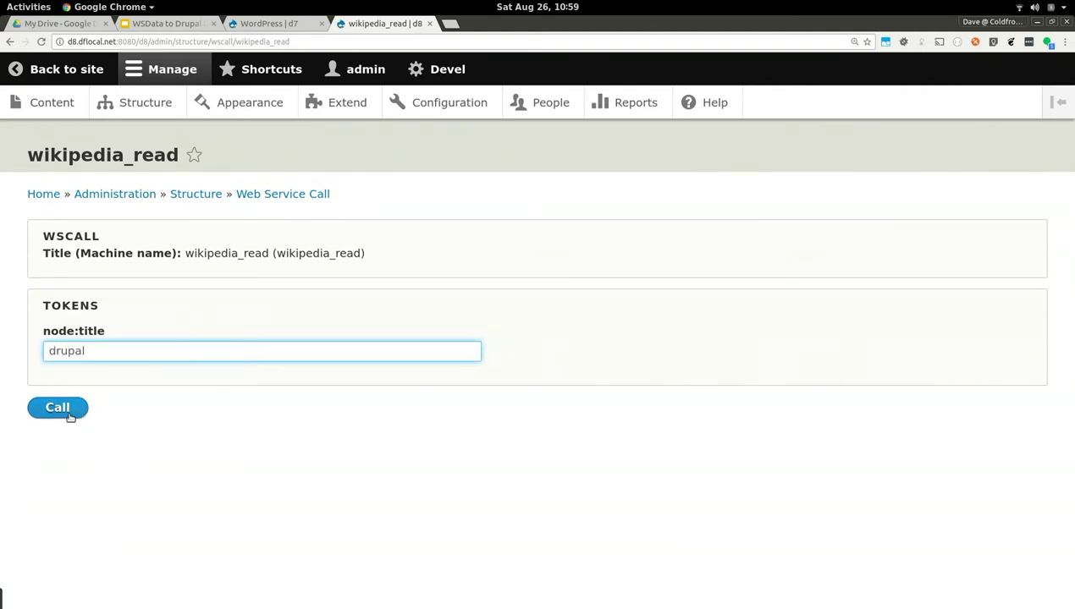
pyautogui.click(66, 418)
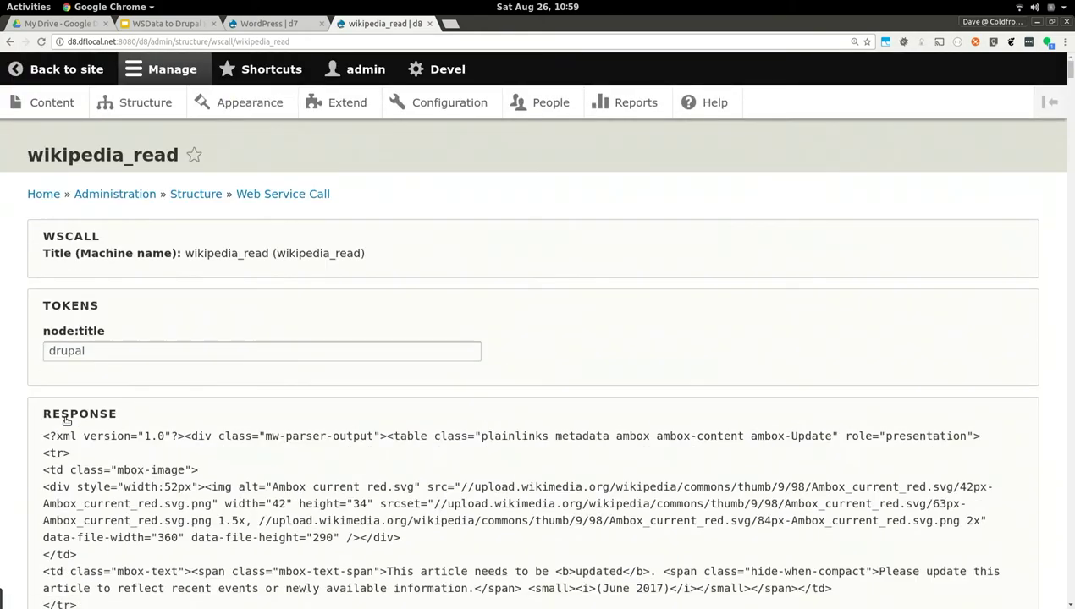
pyautogui.scroll(-7, 66, 421)
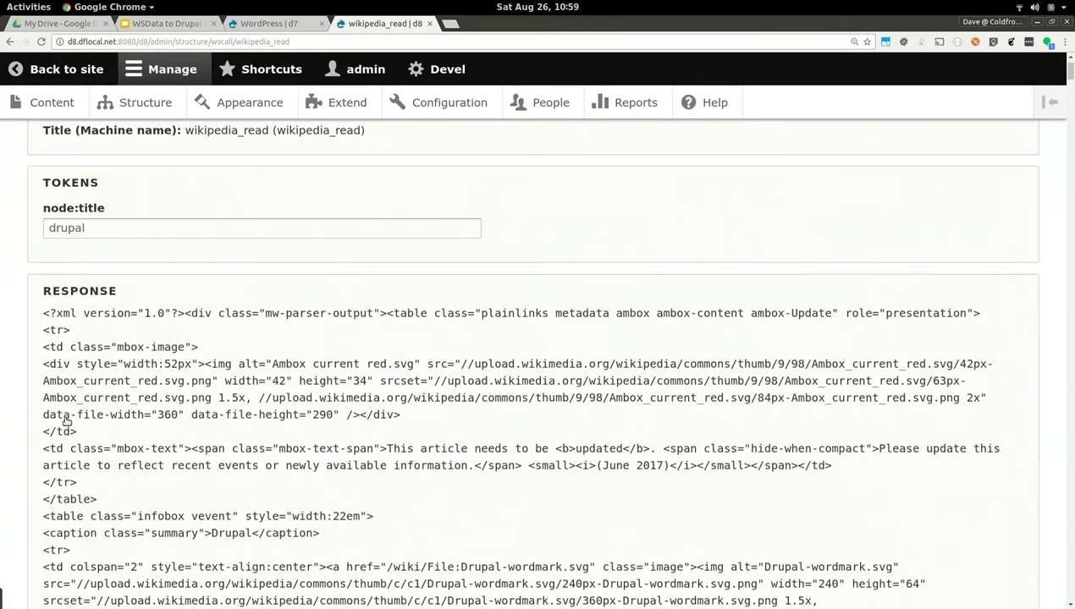
pyautogui.scroll(-2, 66, 420)
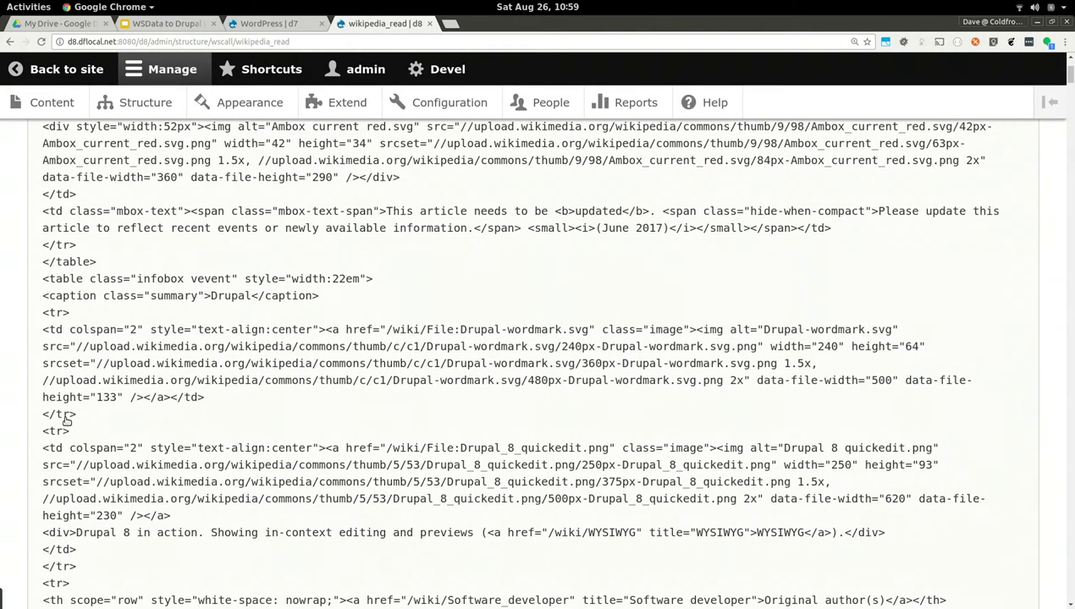
pyautogui.scroll(-20, 66, 420)
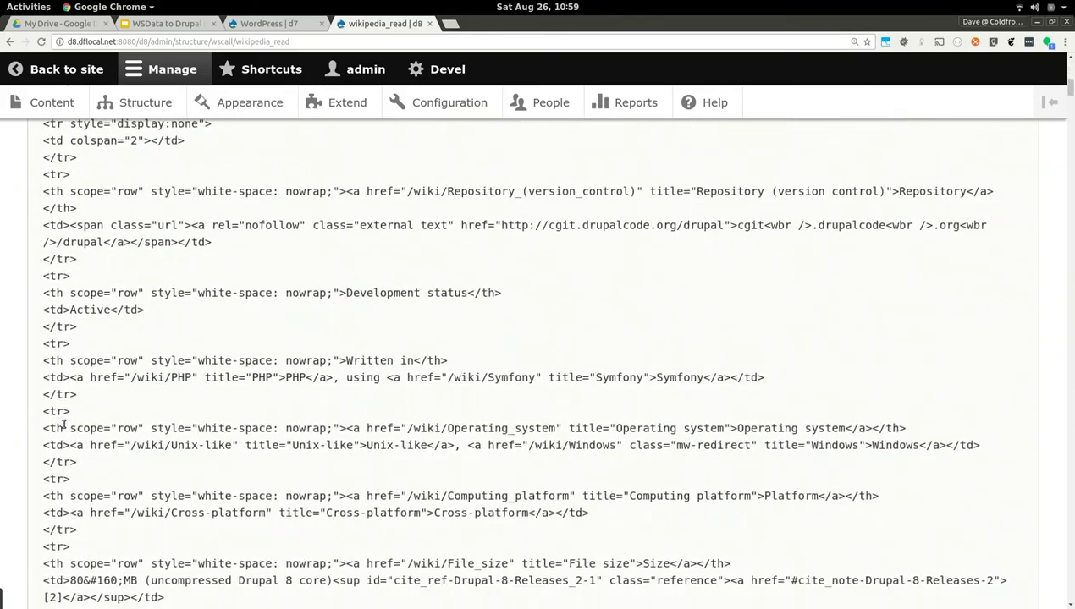
pyautogui.scroll(-3, 64, 425)
pyautogui.scroll(20, 64, 425)
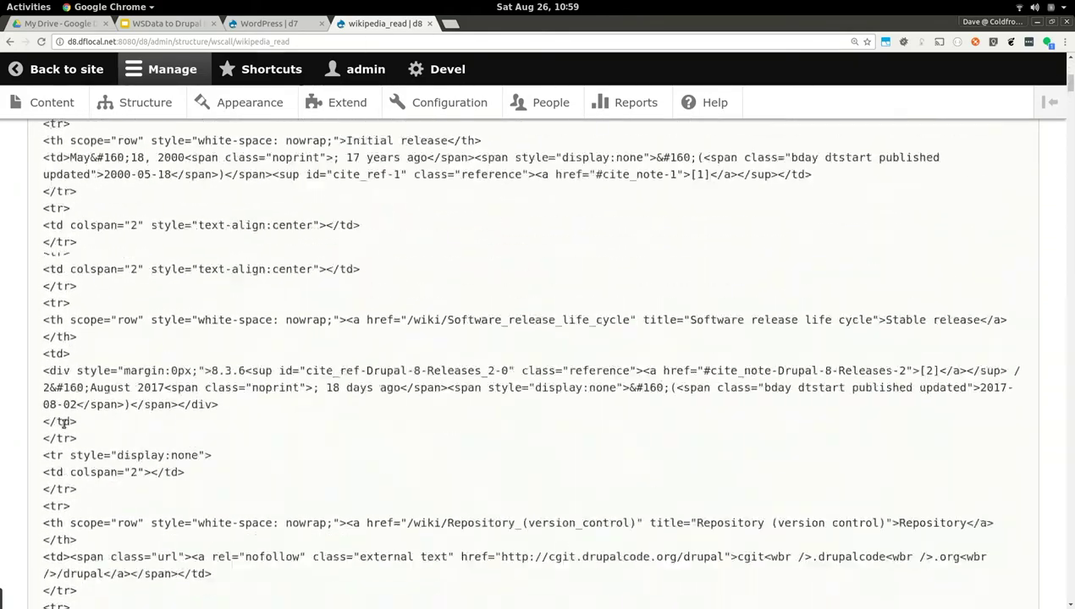
pyautogui.scroll(1, 63, 423)
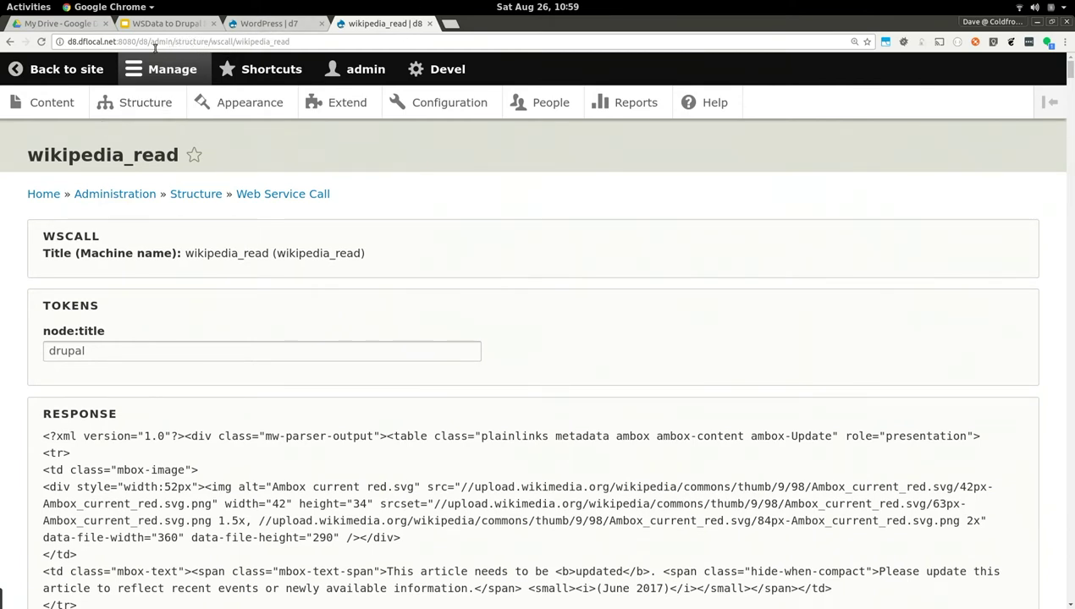
# Load the devel/php Execute PHP Code page from the address bar
pyautogui.moveTo(150, 42); pyautogui.dragTo(744, 42)
pyautogui.write('devel/oho')
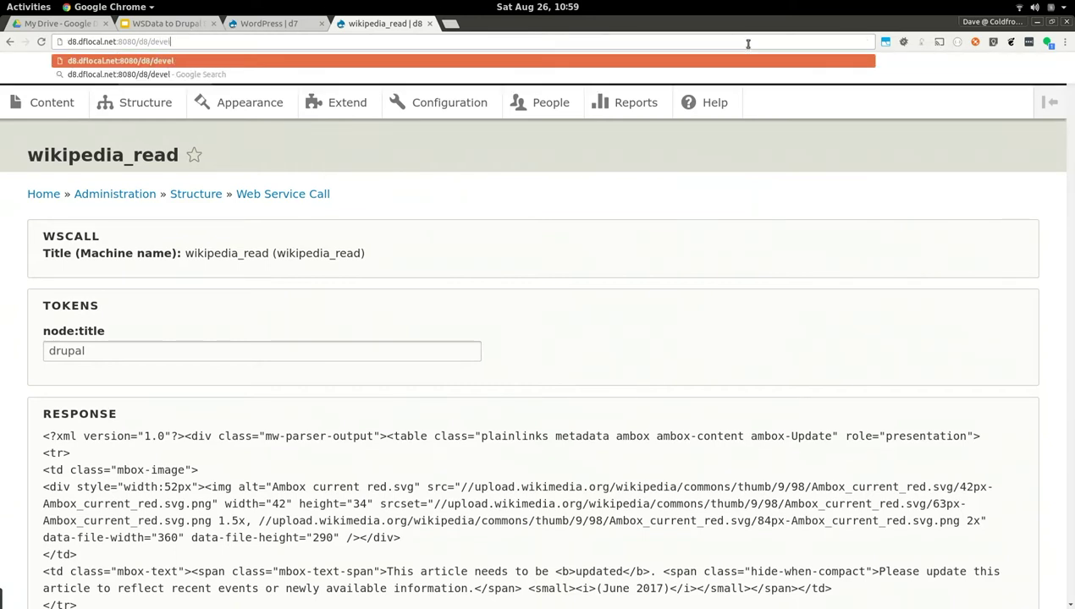
pyautogui.press('BackSpace')
pyautogui.press('BackSpace')
pyautogui.press('BackSpace')
pyautogui.write('php')
pyautogui.press('Return')
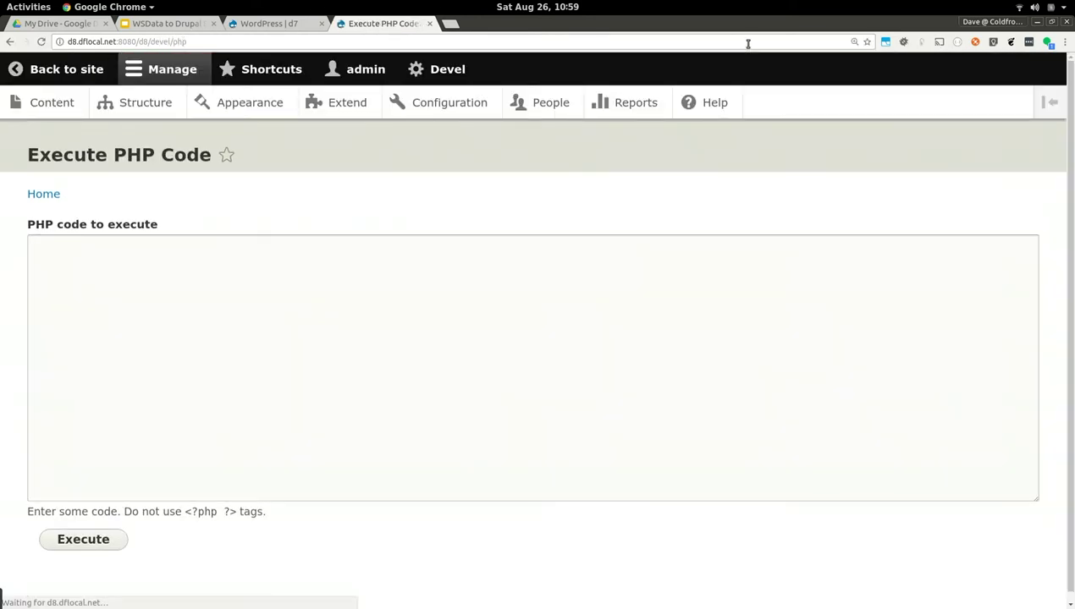
pyautogui.press('super')
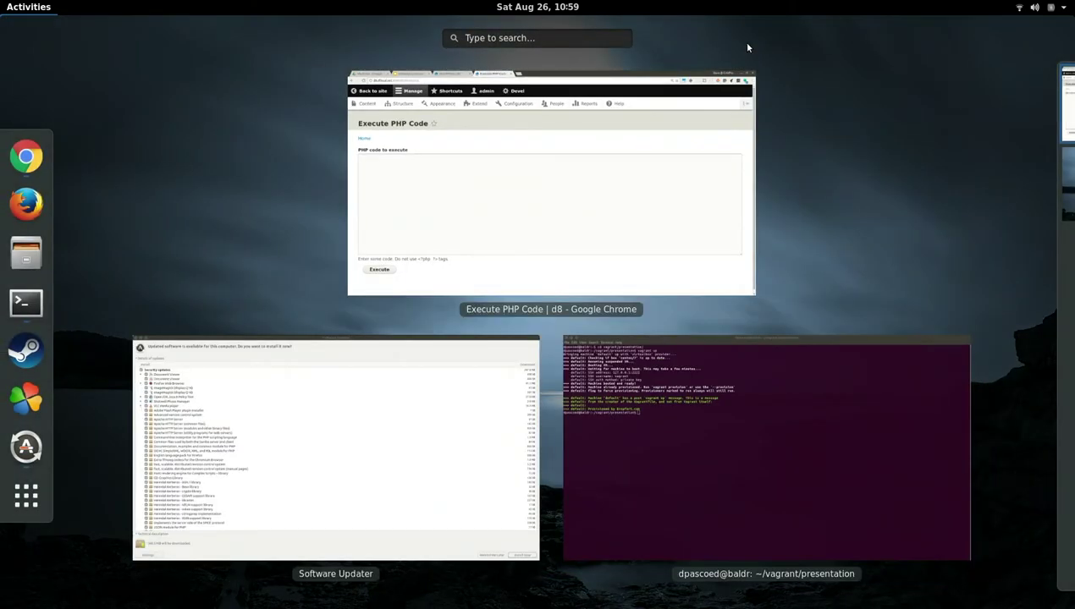
# Start an ssh login to the vagrant host from the Terminal window
pyautogui.click(741, 437)
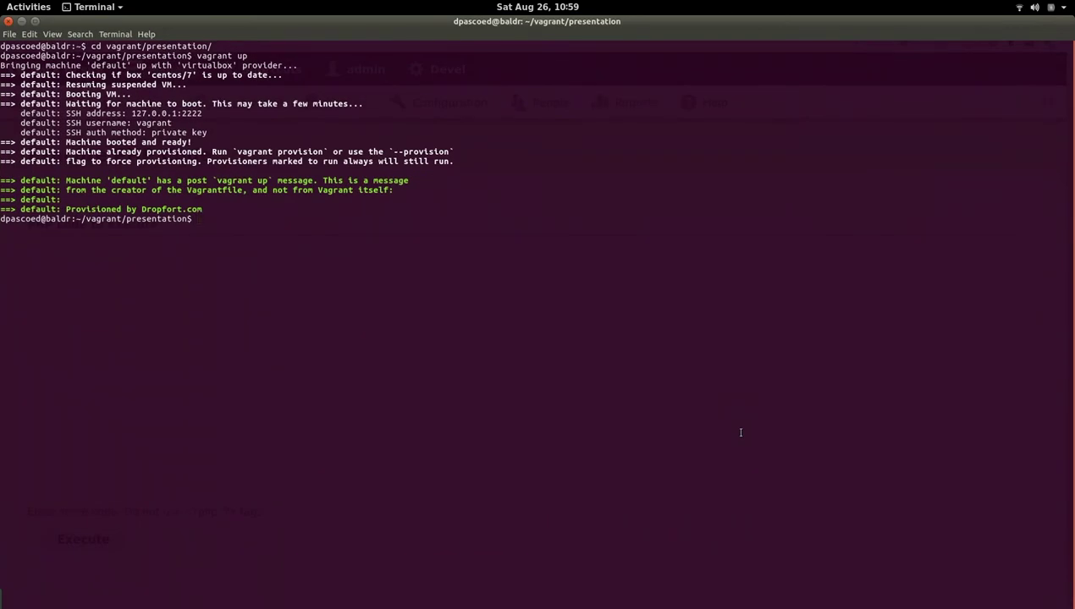
pyautogui.press('Return')
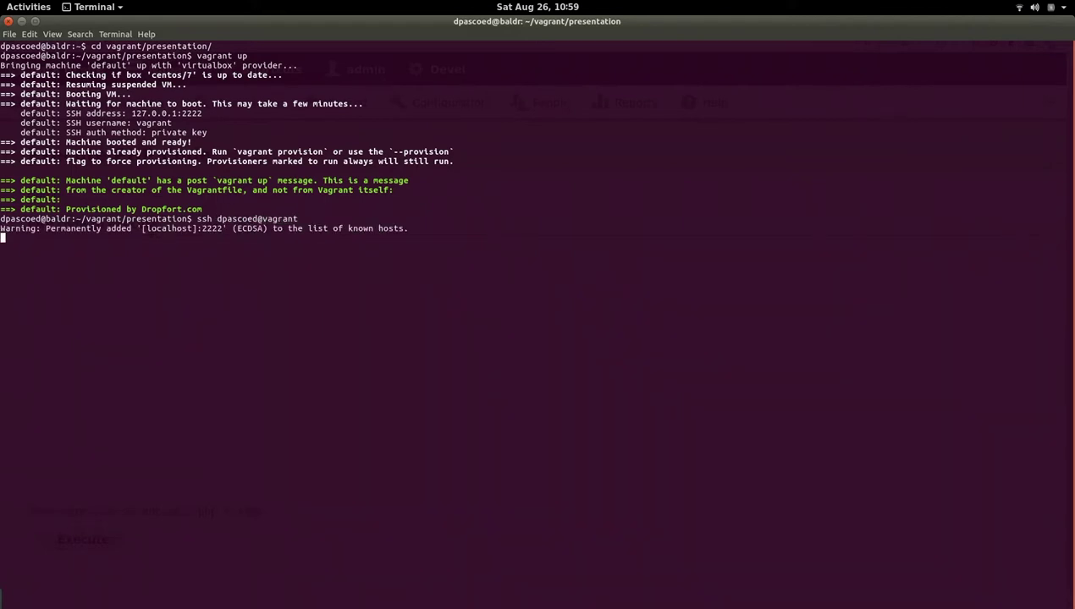
# Copy the two Drupal 8 code lines from the Better Developer API slide, then return to Execute PHP Code
pyautogui.hotkey('alt', 'Tab')
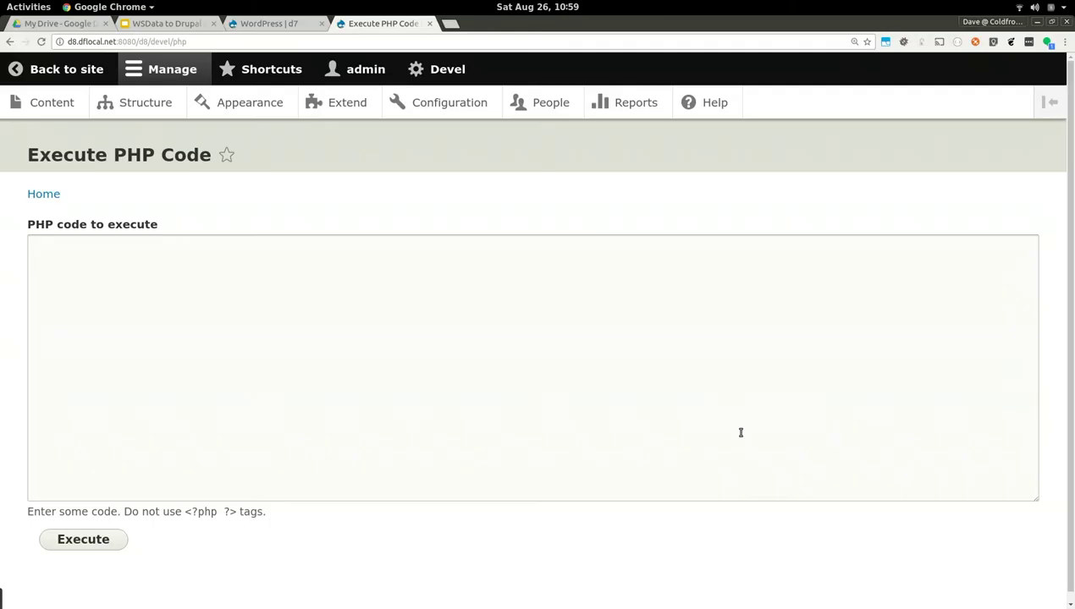
pyautogui.click(198, 26)
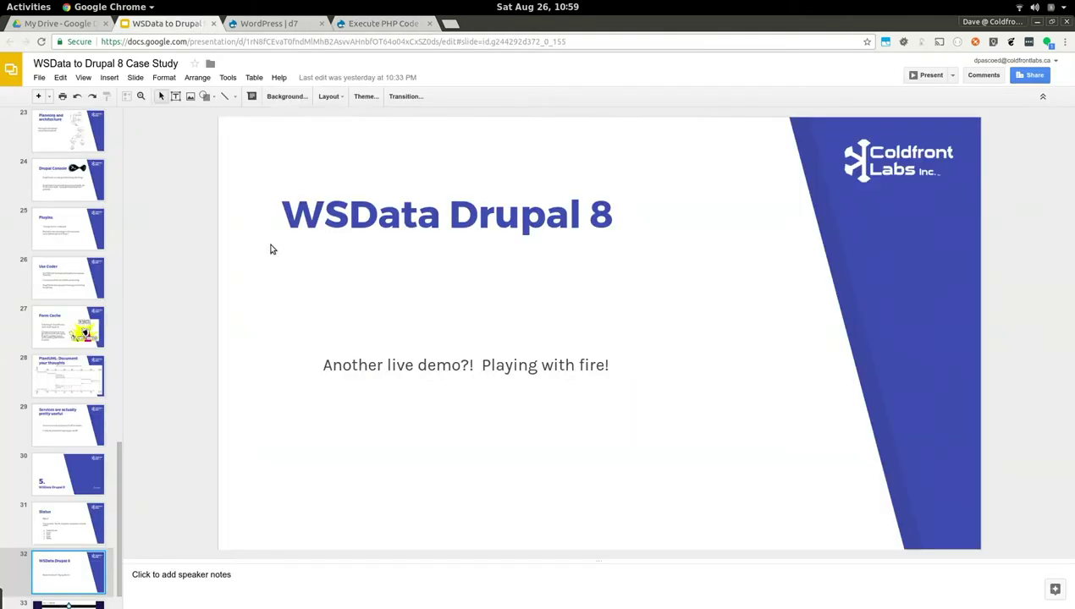
pyautogui.scroll(6, 87, 192)
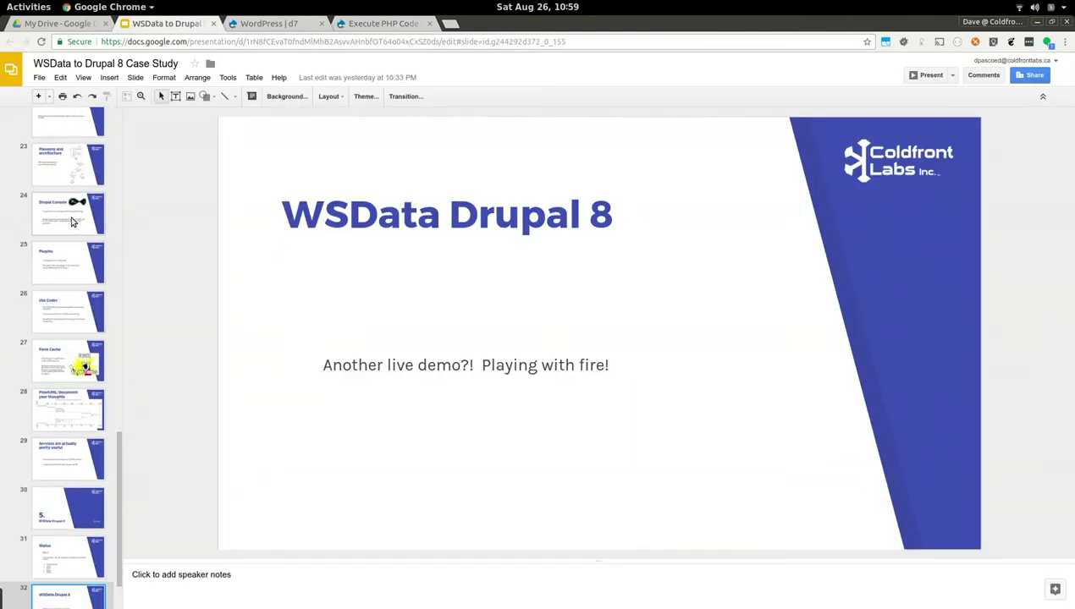
pyautogui.scroll(6, 72, 222)
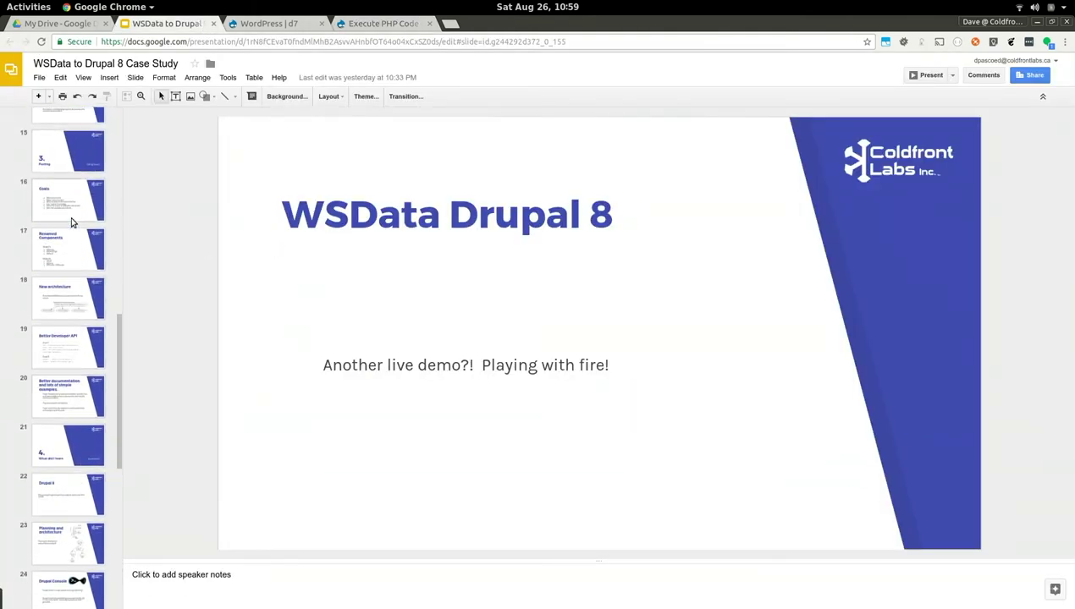
pyautogui.scroll(3, 69, 212)
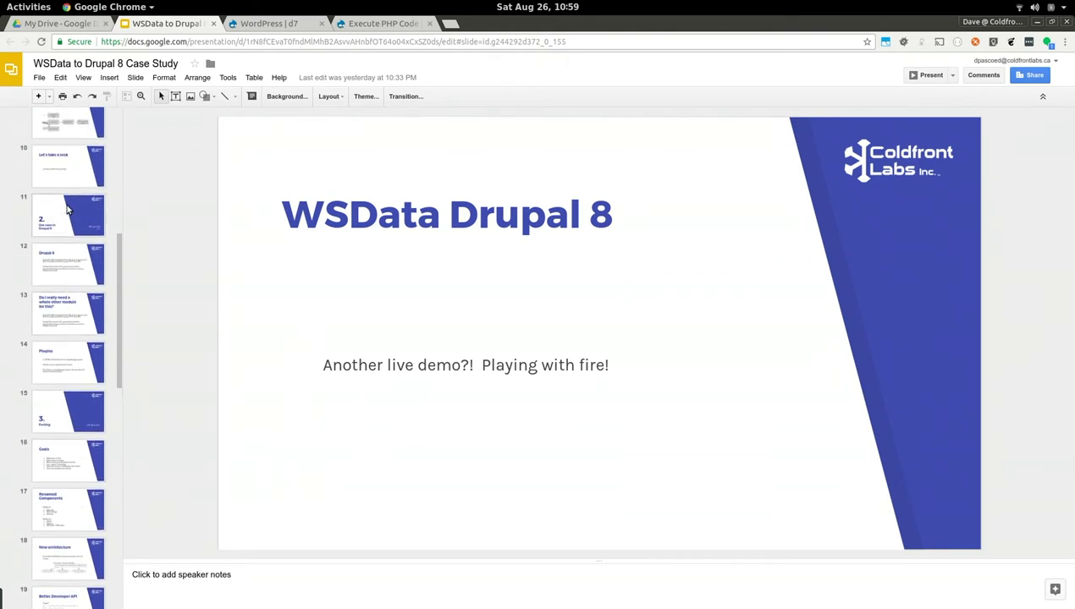
pyautogui.scroll(-5, 56, 280)
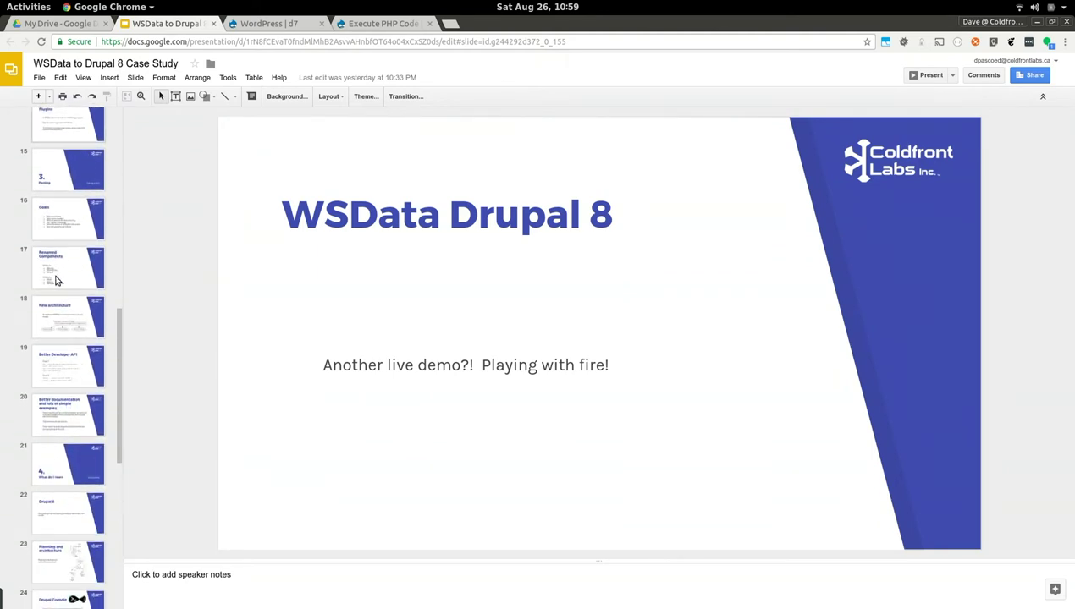
pyautogui.click(59, 368)
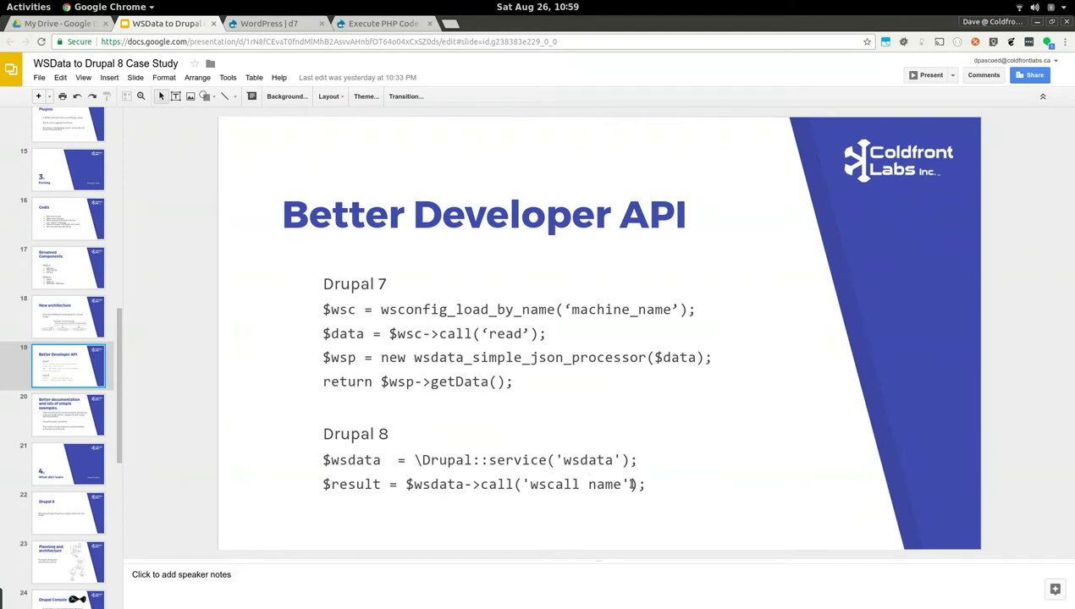
pyautogui.click(647, 485)
pyautogui.keyDown('shift'); pyautogui.click(295, 470); pyautogui.keyUp('shift')
pyautogui.hotkey('ctrl', 'c')
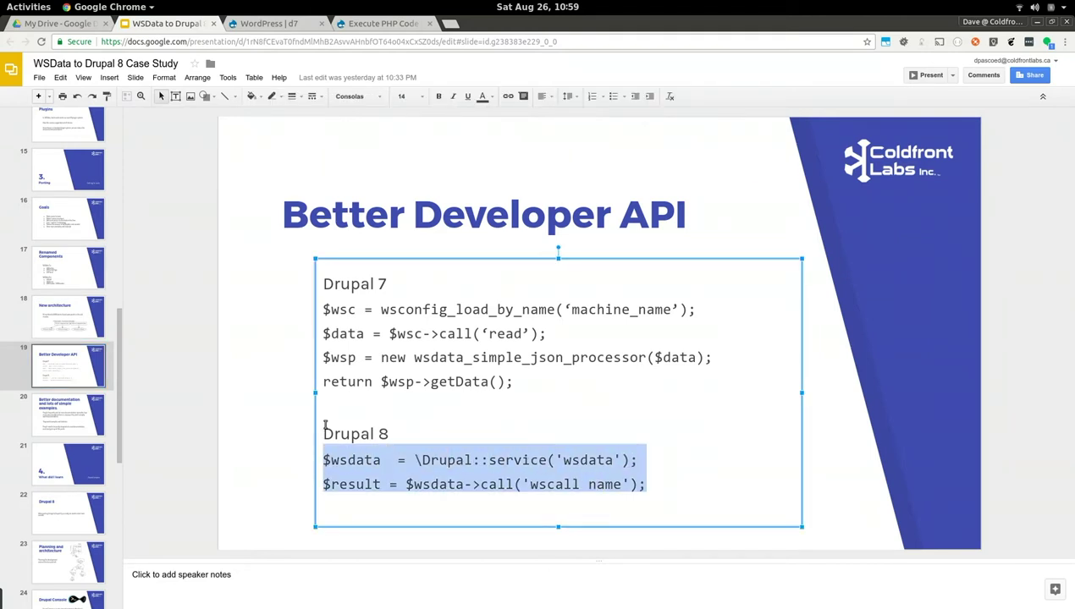
pyautogui.click(386, 26)
# Paste the code and make it call 'wikipedia_read' with ['node:title'=>'drupal']
pyautogui.click(182, 292)
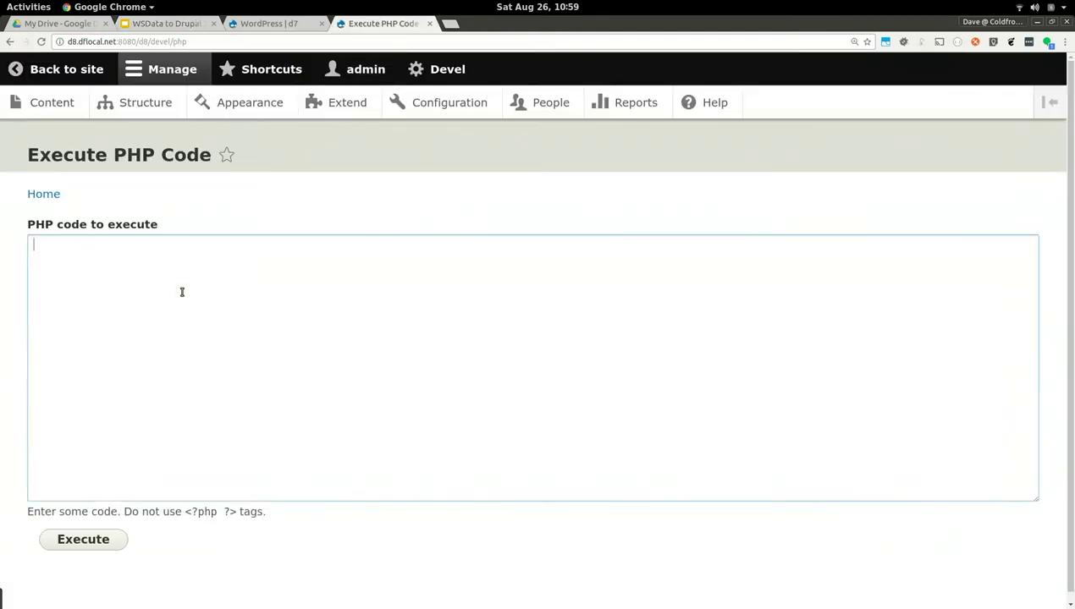
pyautogui.hotkey('ctrl', 'v')
pyautogui.click(174, 259)
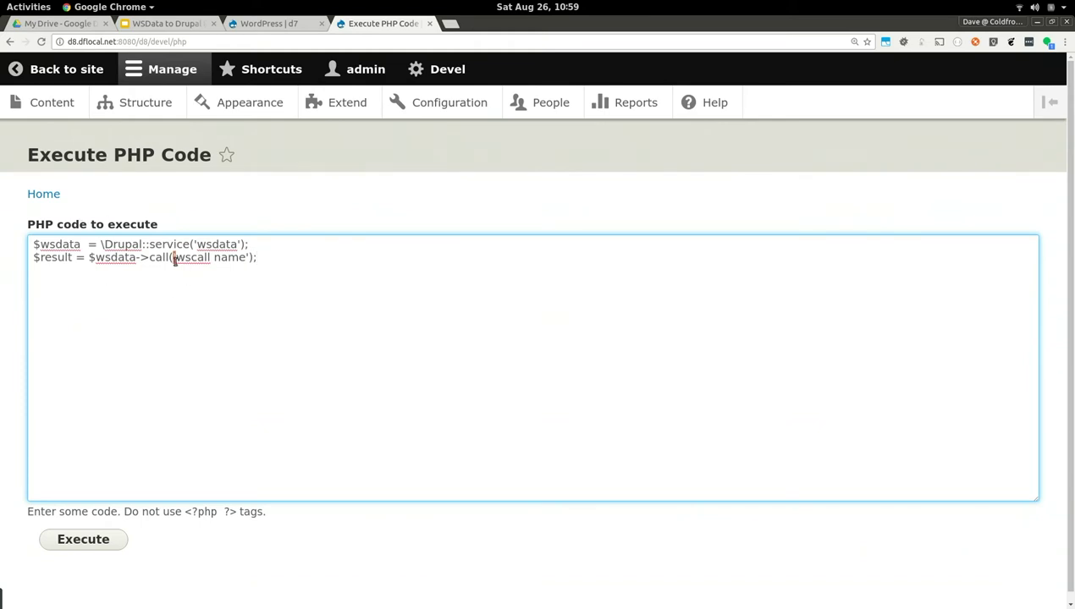
pyautogui.hotkey('shift', 'Right')
pyautogui.hotkey('shift', 'Right')
pyautogui.hotkey('shift', 'Right')
pyautogui.hotkey('shift', 'Right')
pyautogui.hotkey('shift', 'Right')
pyautogui.hotkey('shift', 'Right')
pyautogui.hotkey('shift', 'Right')
pyautogui.hotkey('shift', 'Right')
pyautogui.hotkey('shift', 'Right')
pyautogui.hotkey('shift', 'Right')
pyautogui.write('wiki')
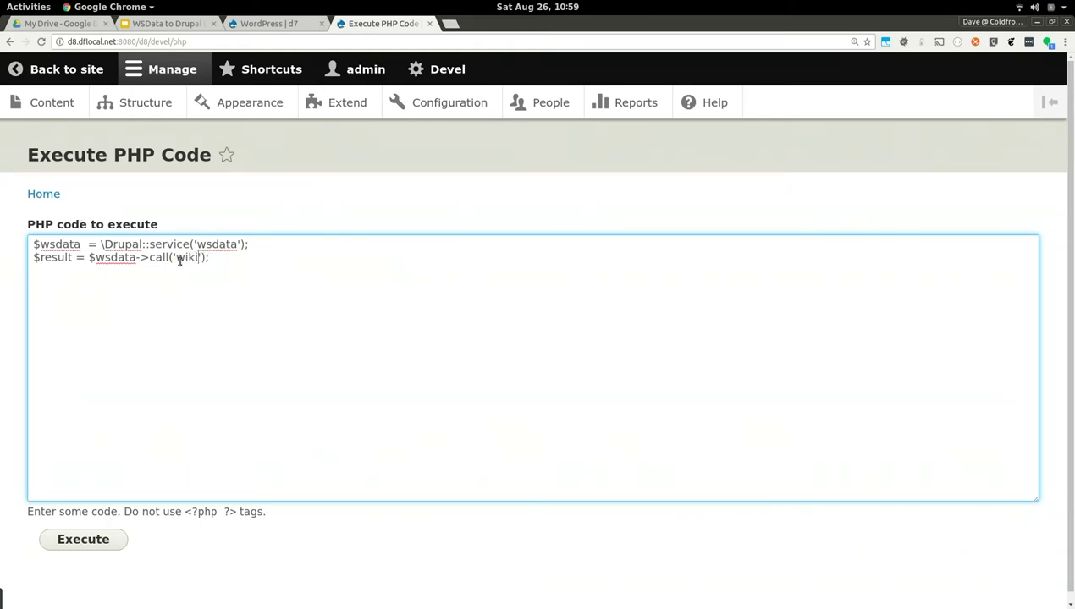
pyautogui.write('pedia_read')
pyautogui.press('Right')
pyautogui.write(", [']")
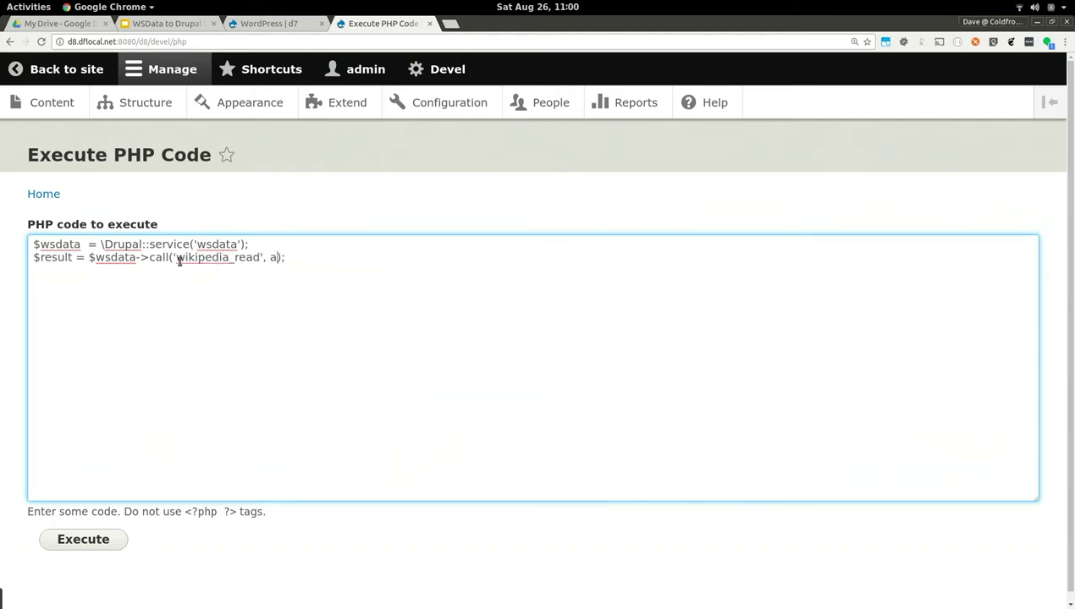
pyautogui.press('Left')
pyautogui.write("'node:titlt")
pyautogui.press('BackSpace')
pyautogui.write("e'")
pyautogui.write('=>')
pyautogui.write("'drupal'")
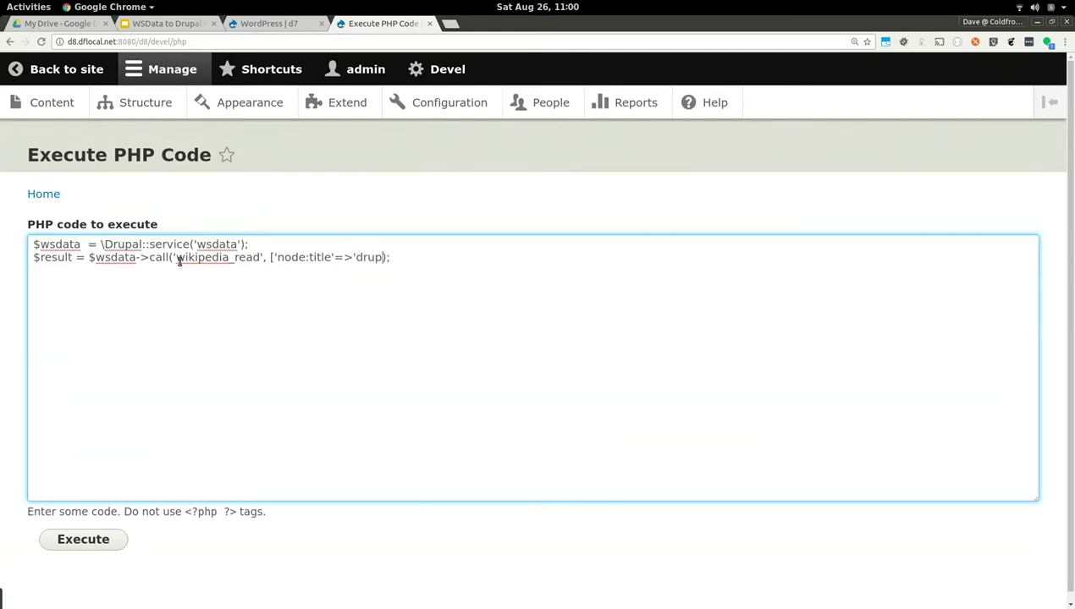
pyautogui.write(']')
# Add dpm($result); and execute the code, which ends in a fatal error
pyautogui.press('Return')
pyautogui.write('dpm($r')
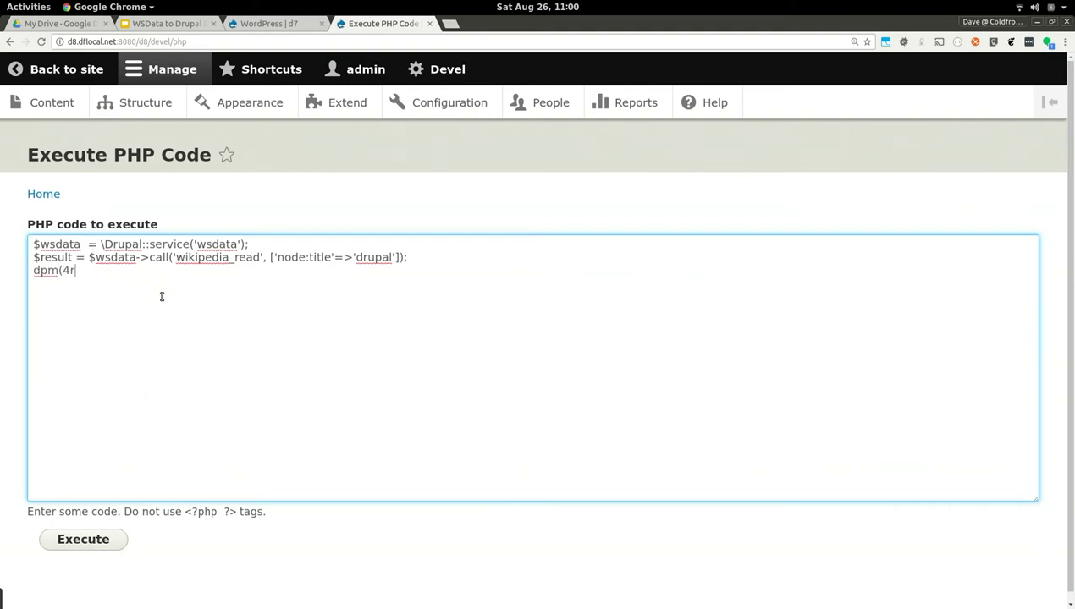
pyautogui.press('BackSpace')
pyautogui.press('BackSpace')
pyautogui.write('$result_)')
pyautogui.click(85, 547)
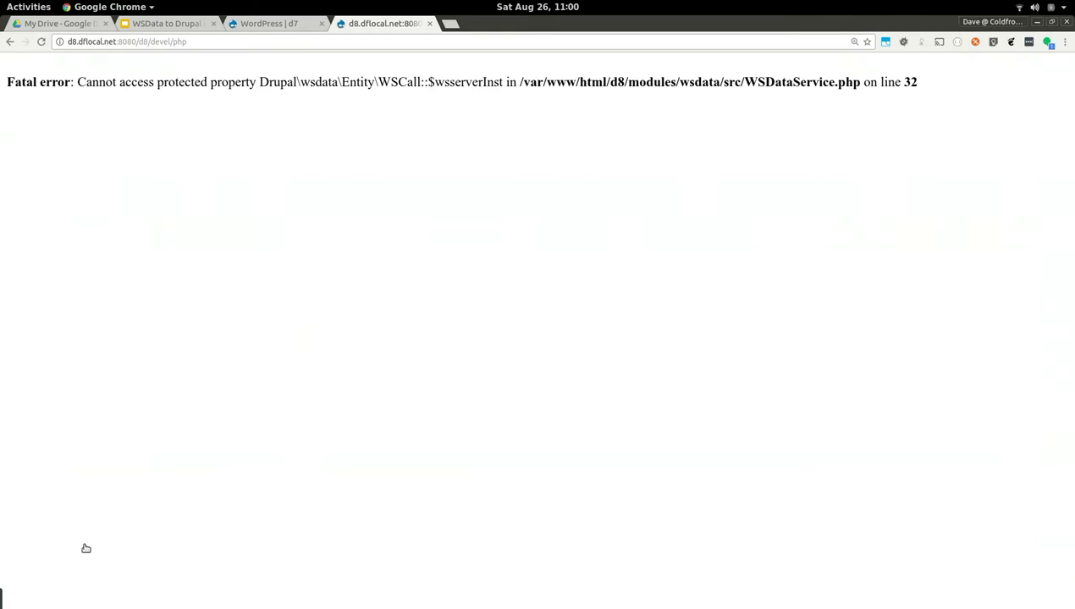
# Go back to the code page and clear the PHP code box
pyautogui.click(7, 41)
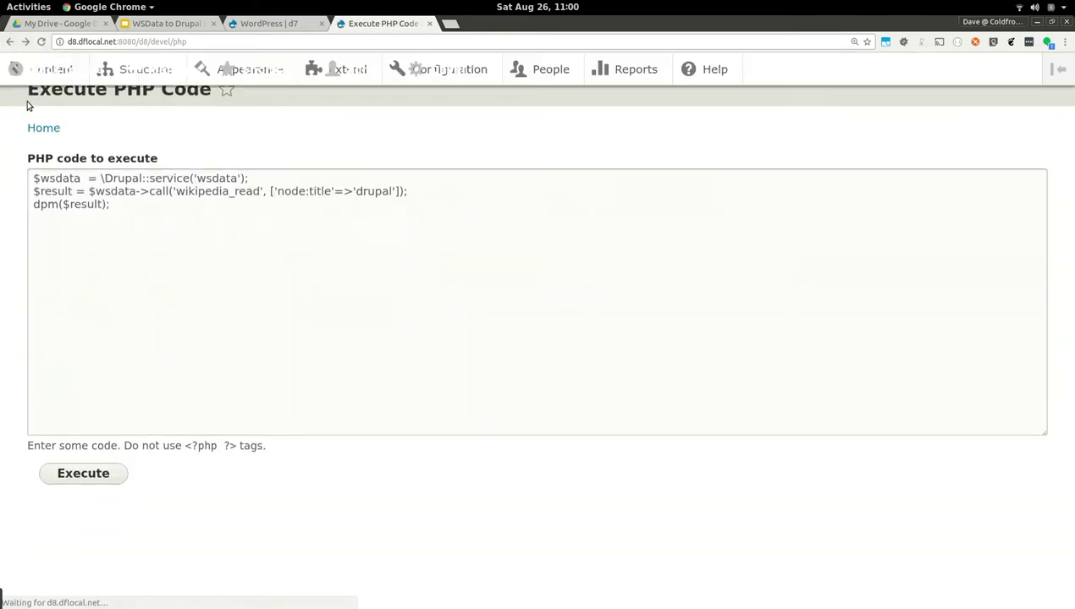
pyautogui.hotkey('ctrl', 'a')
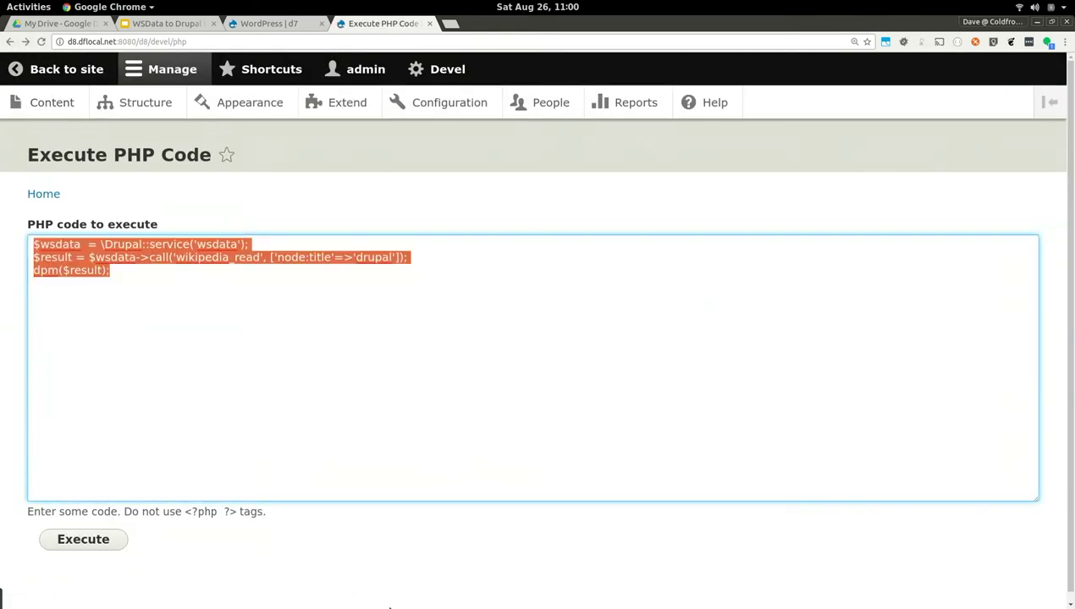
pyautogui.press('BackSpace')
# Open wikipedia_read from Structure > Web Service Call and focus its node:title field
pyautogui.click(149, 103)
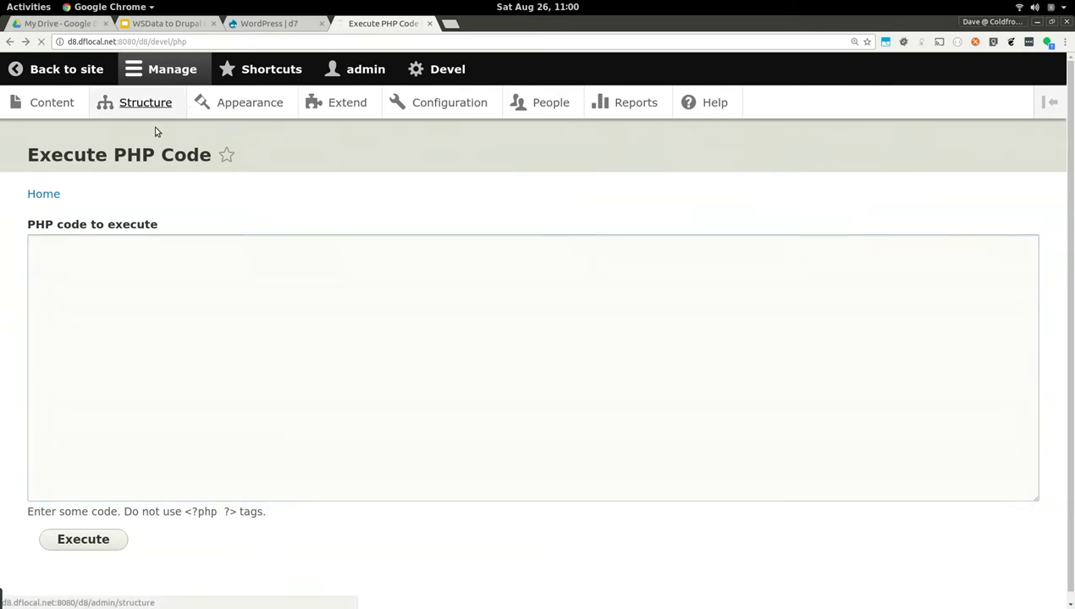
pyautogui.scroll(-5, 86, 502)
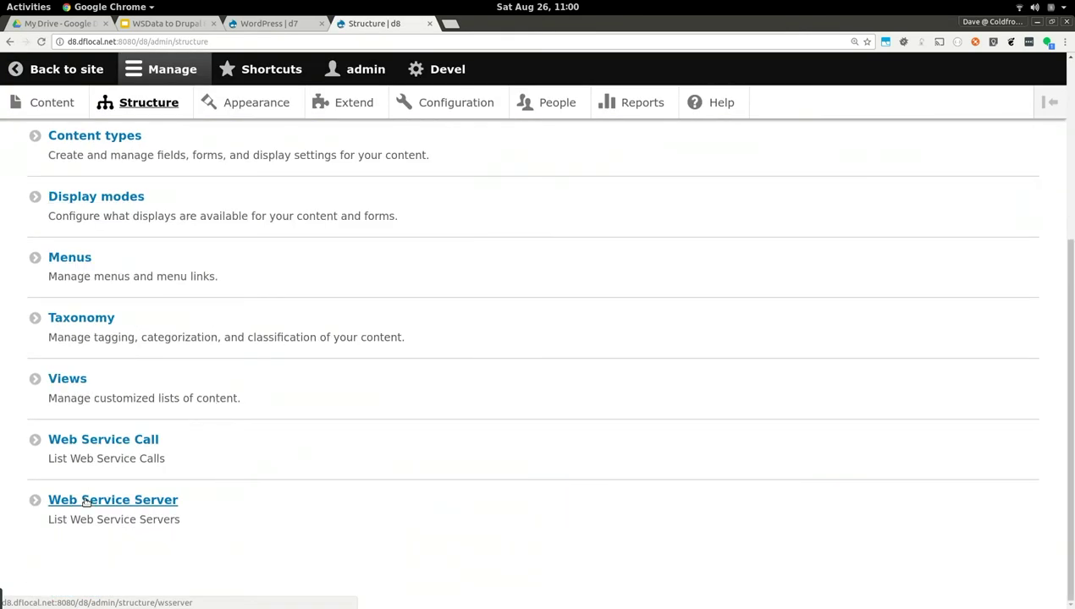
pyautogui.click(108, 441)
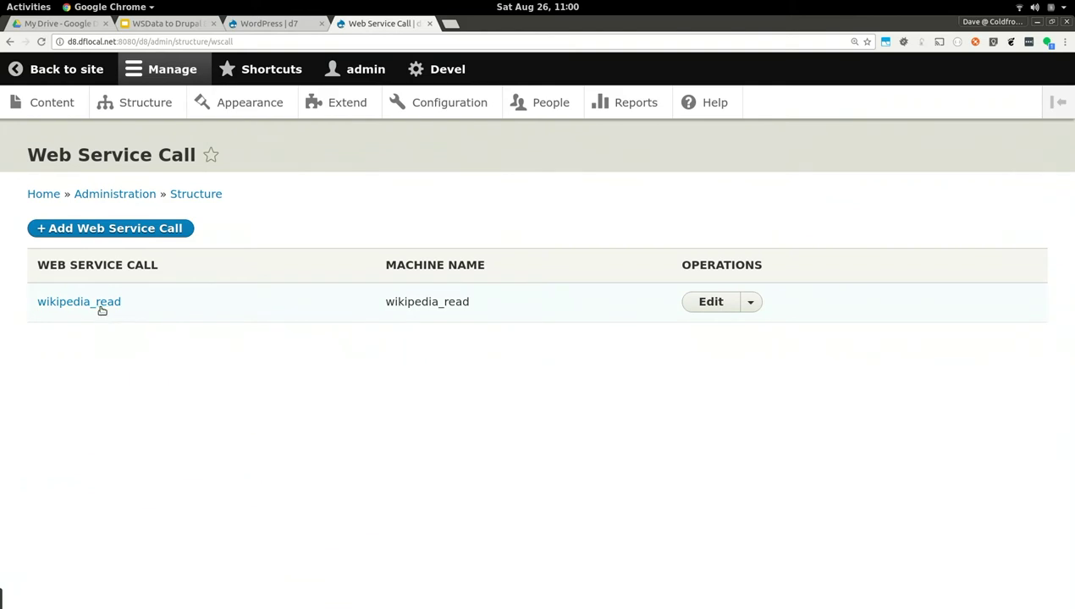
pyautogui.click(100, 305)
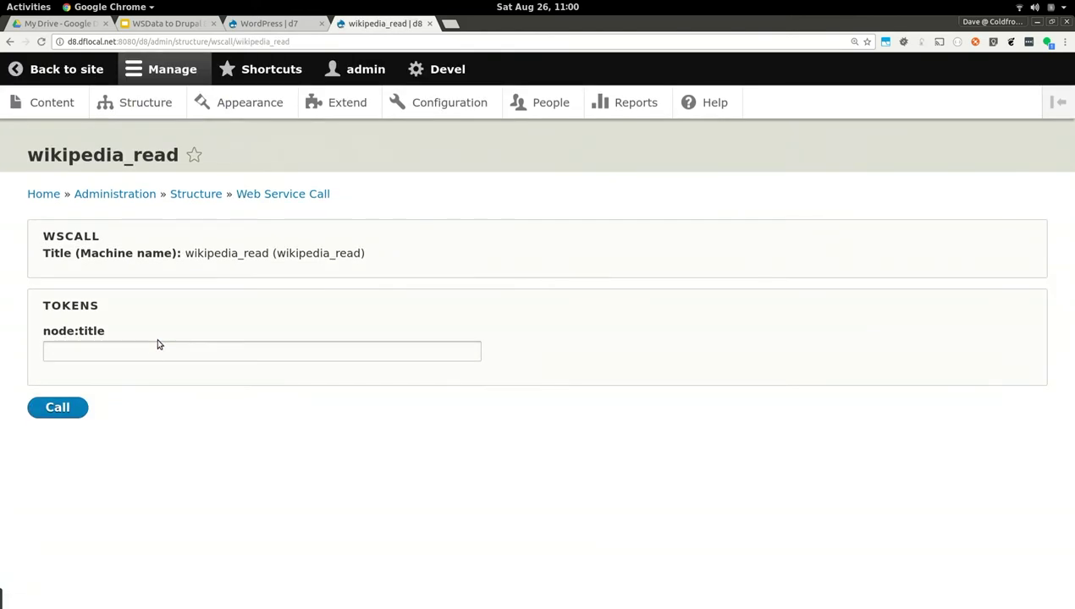
pyautogui.click(145, 357)
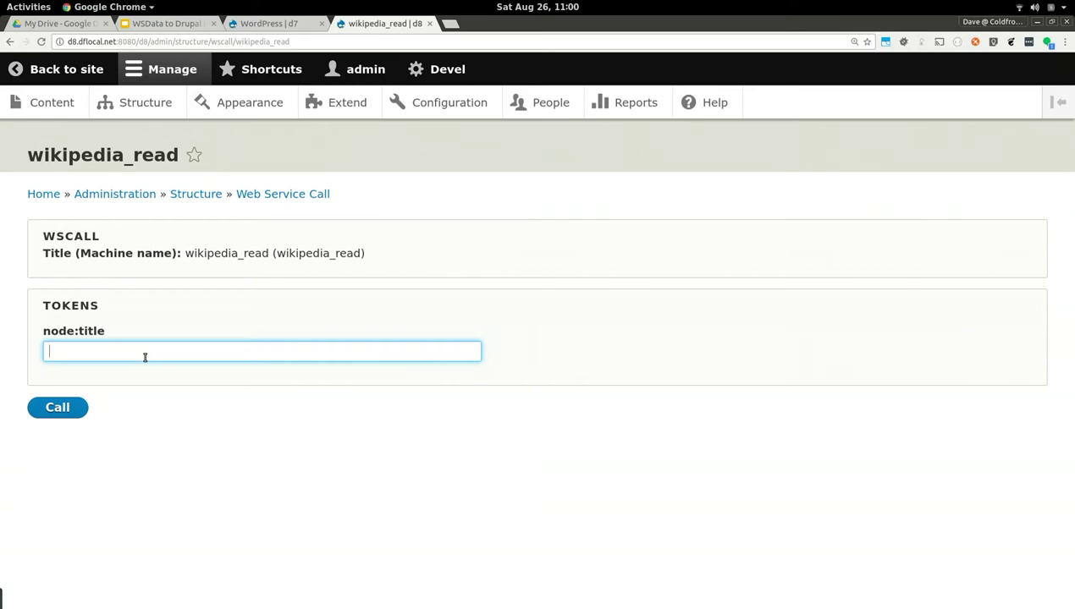
# Switch back to the WSData to Drupal 8 presentation in Chrome
pyautogui.press('super')
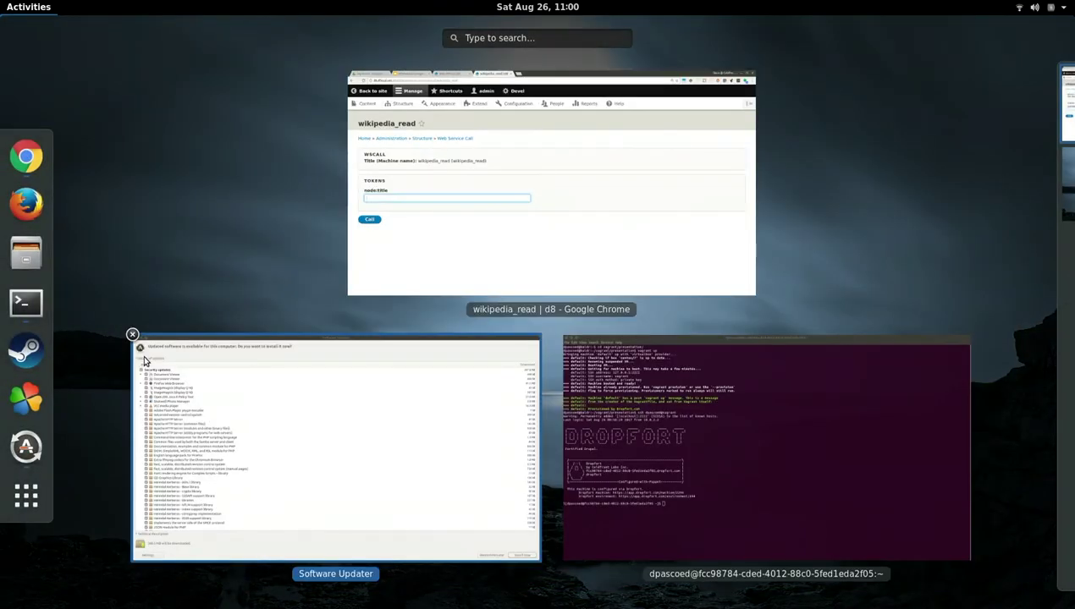
pyautogui.click(415, 93)
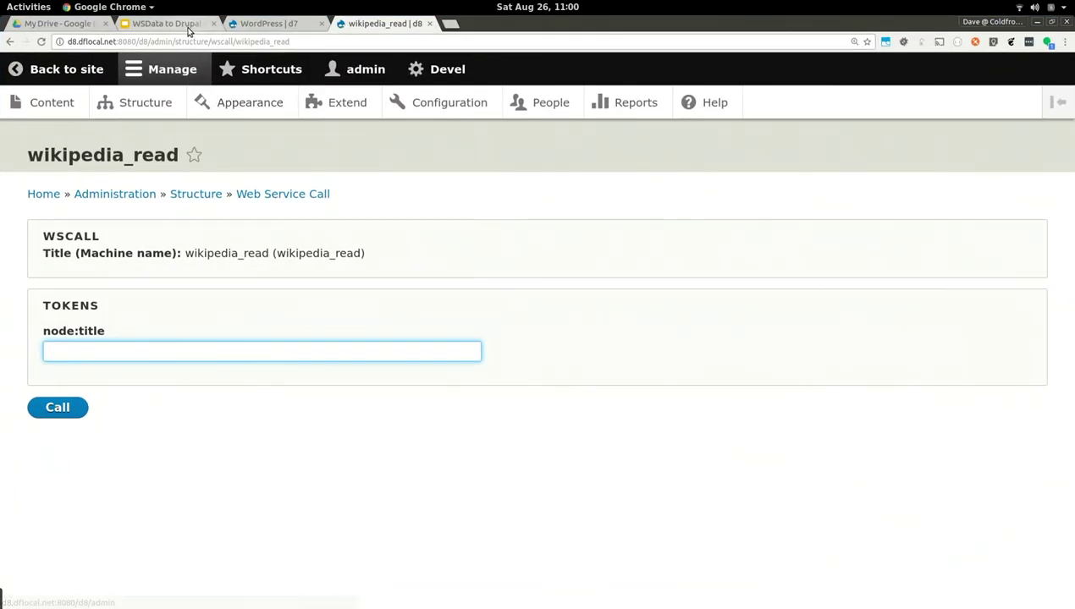
pyautogui.click(188, 32)
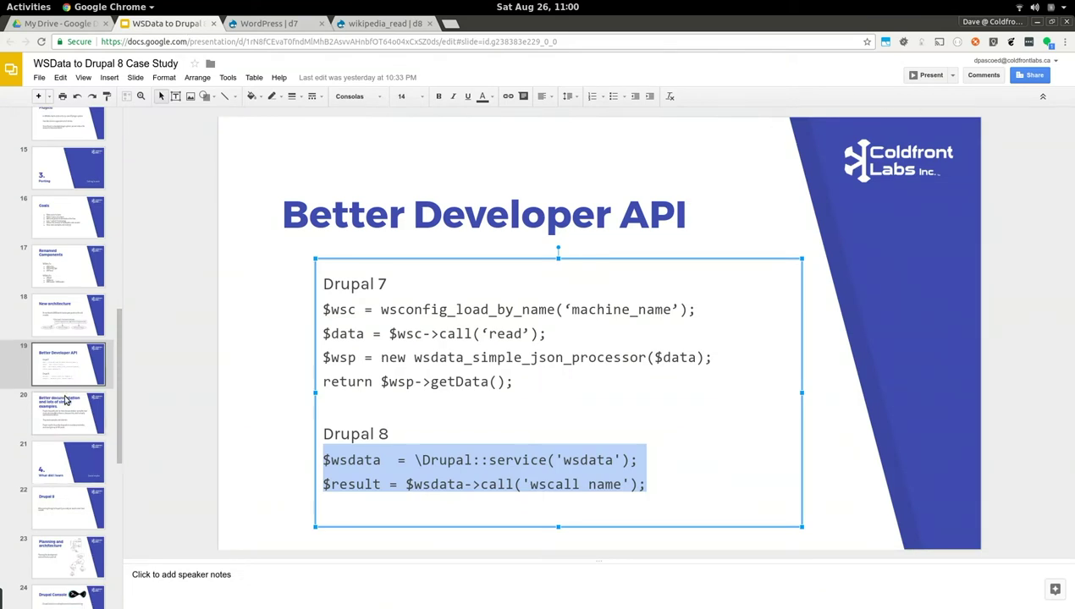
# Present the deck full screen from slide 32 and advance to the Questions? slide 33
pyautogui.scroll(-10, 42, 556)
pyautogui.click(51, 544)
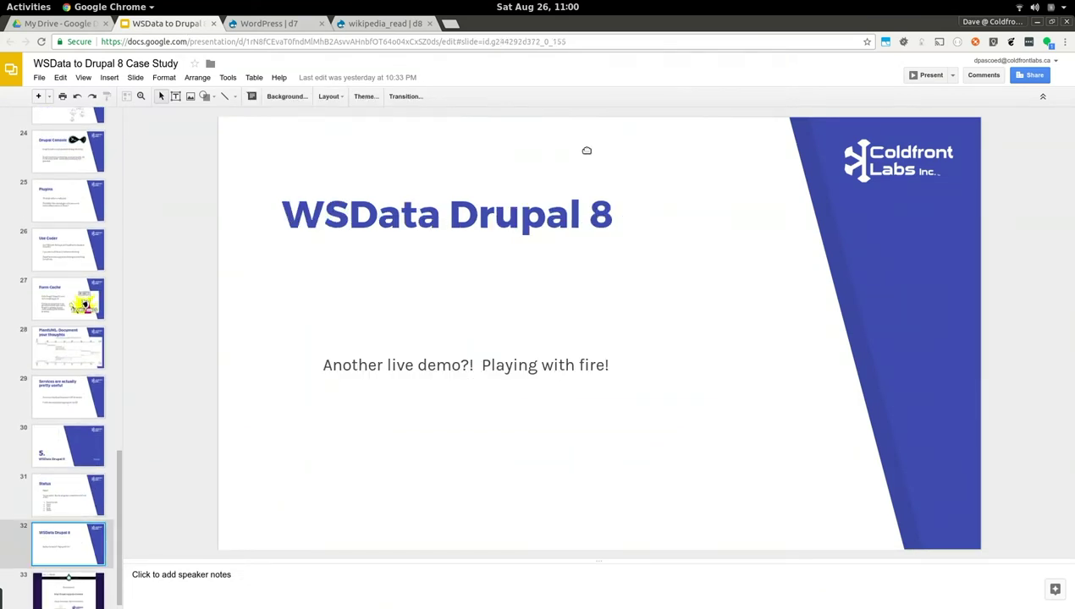
pyautogui.click(929, 75)
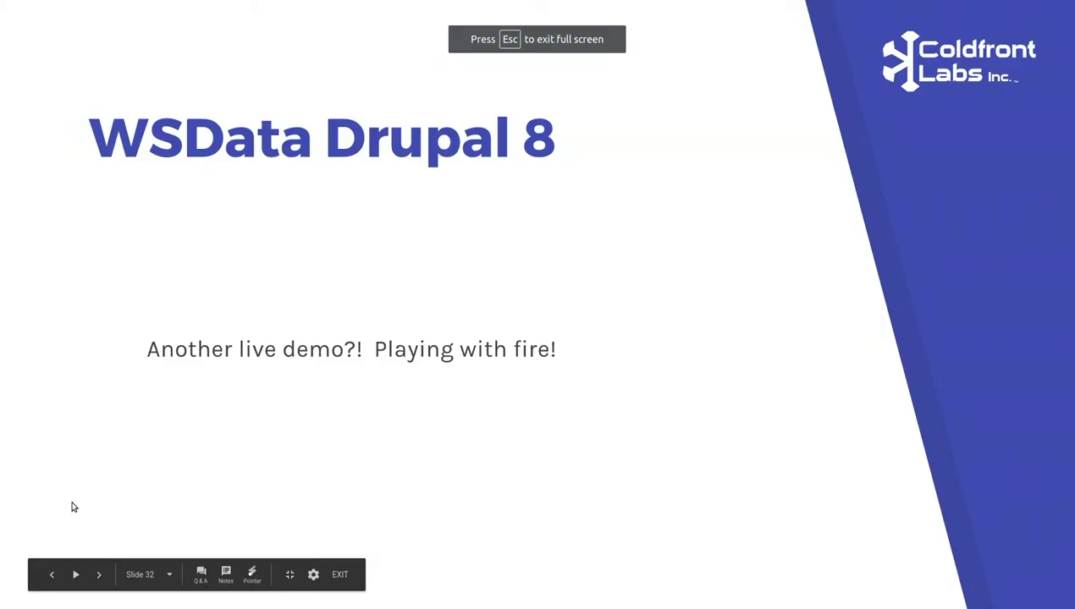
pyautogui.press('Right')
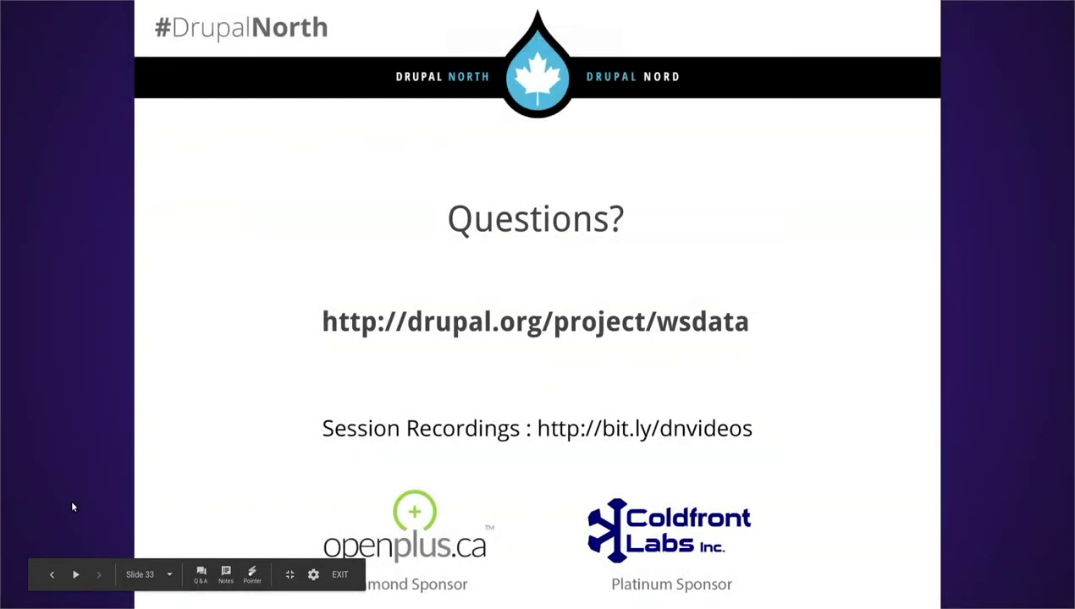